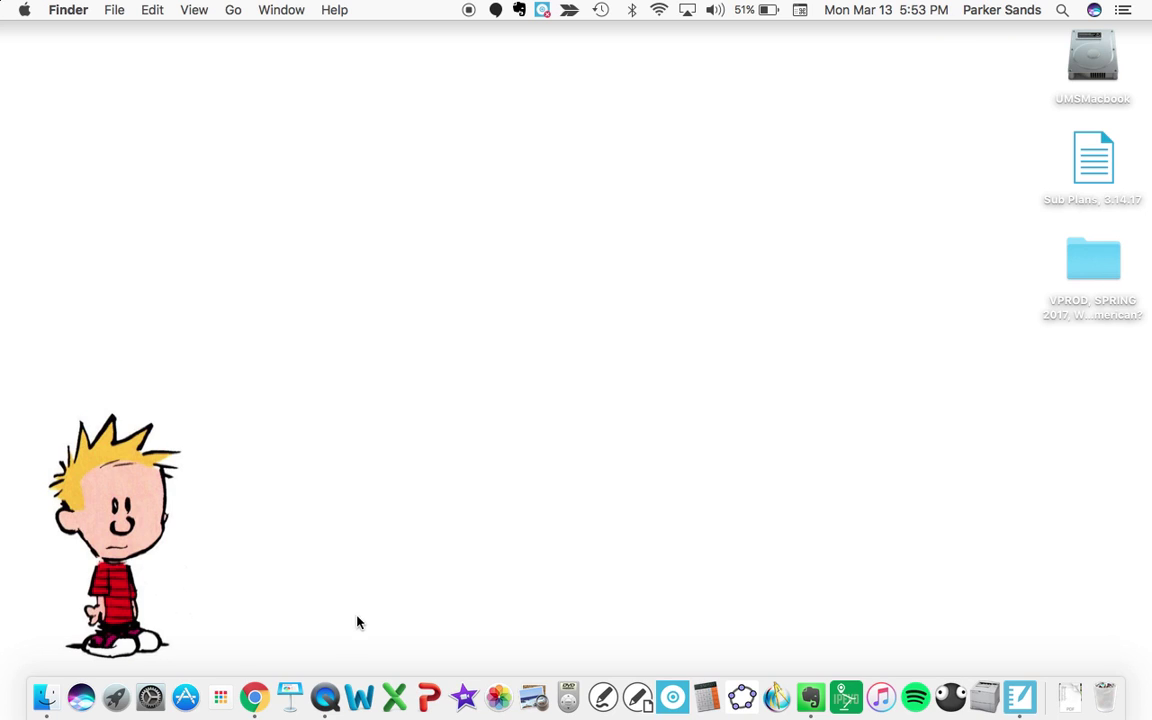
# Bring Chrome's window with the March Madness team stats spreadsheet to the front
pyautogui.click(255, 695)
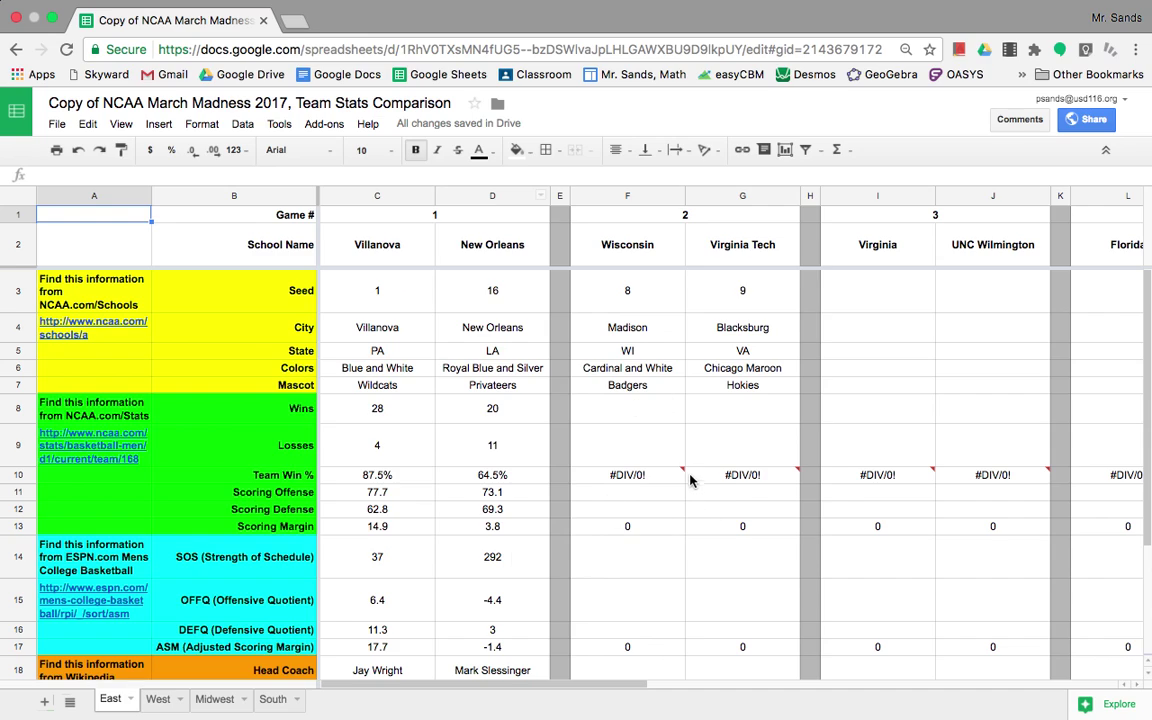
pyautogui.moveTo(688, 479)
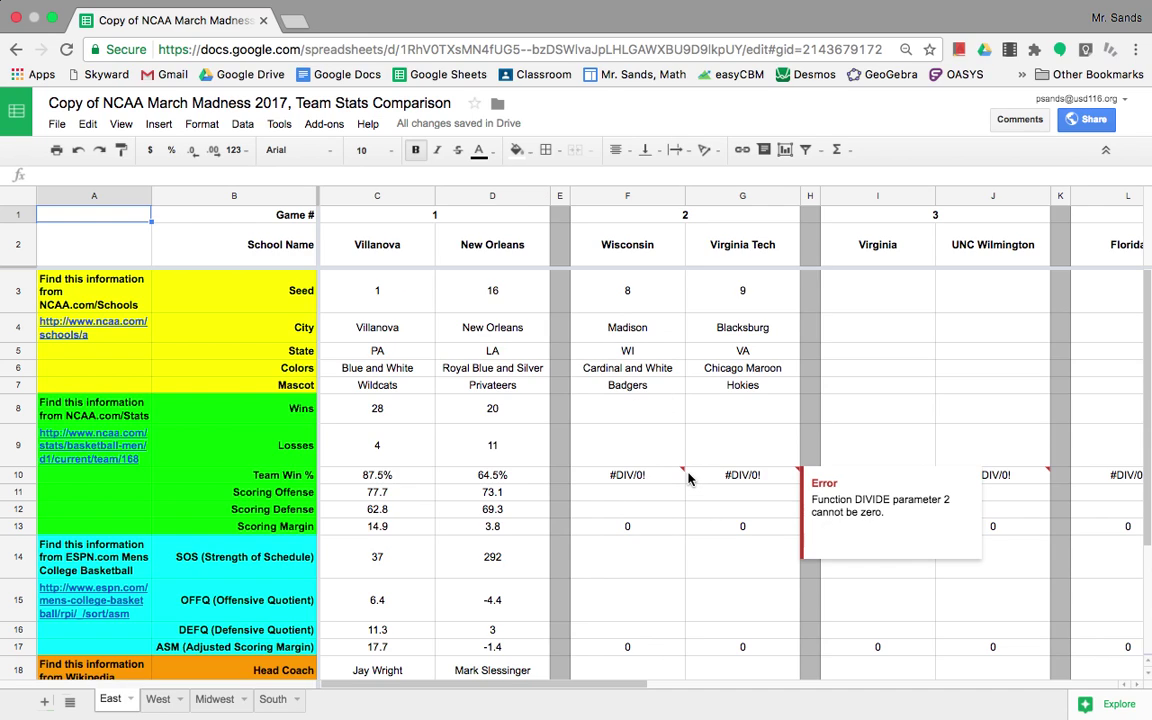
pyautogui.click(737, 436)
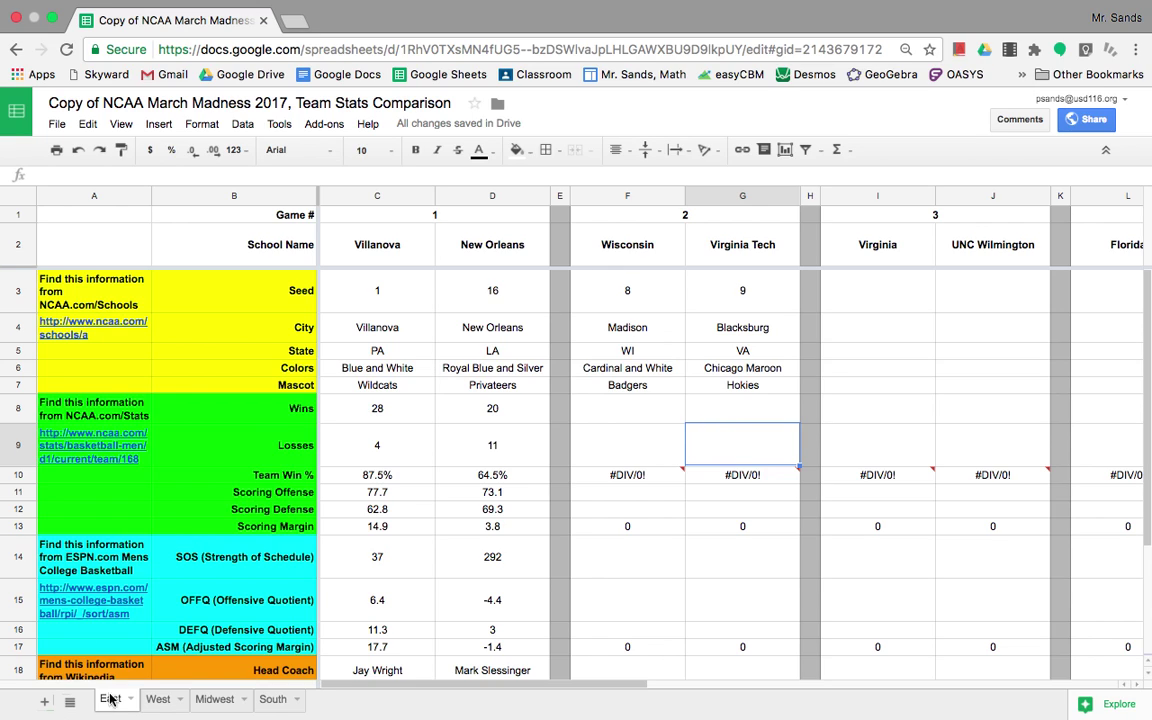
pyautogui.click(156, 699)
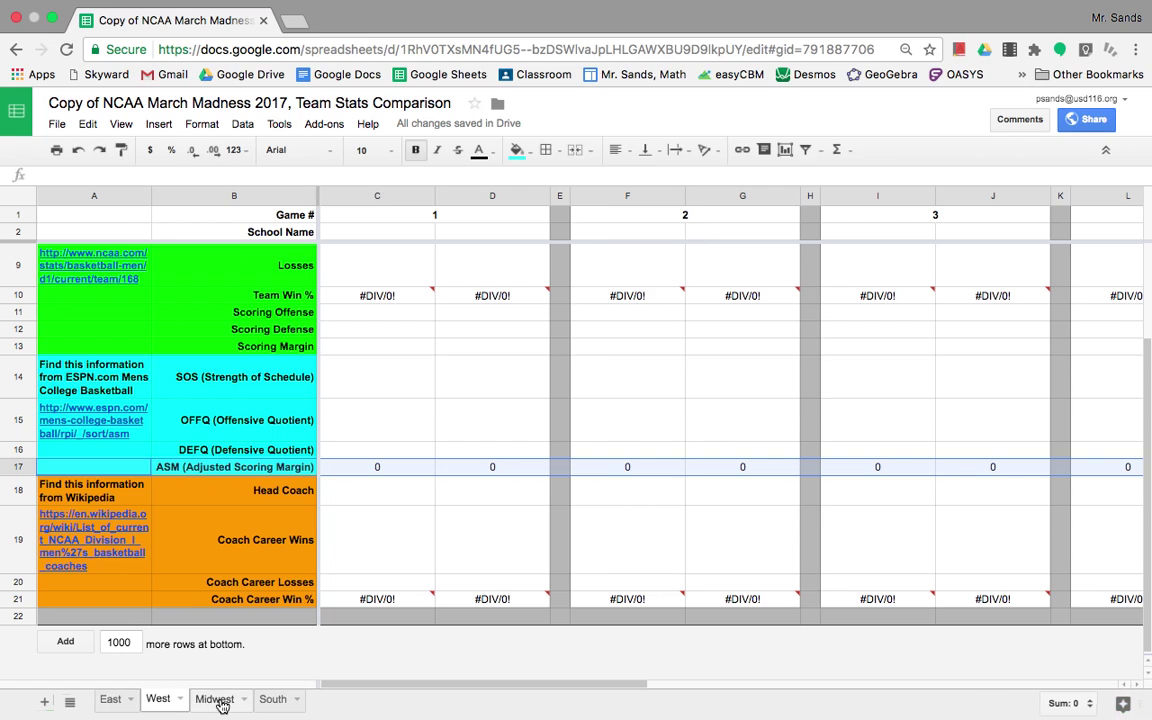
pyautogui.click(216, 700)
pyautogui.click(273, 700)
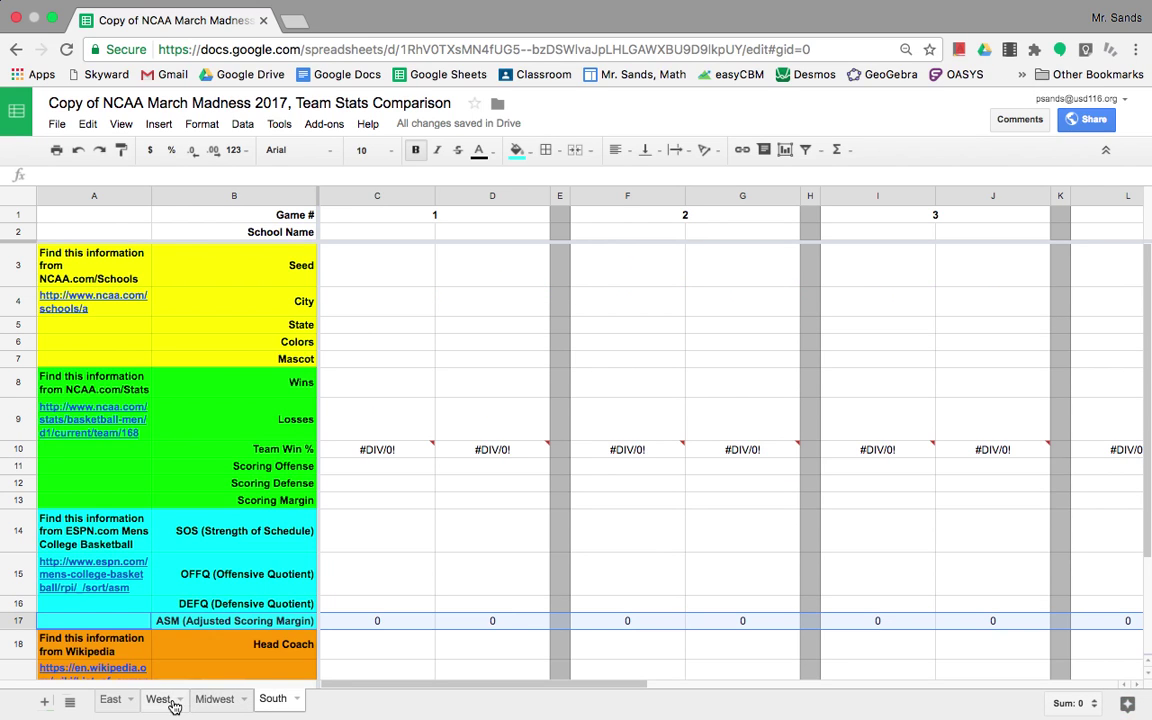
pyautogui.click(111, 700)
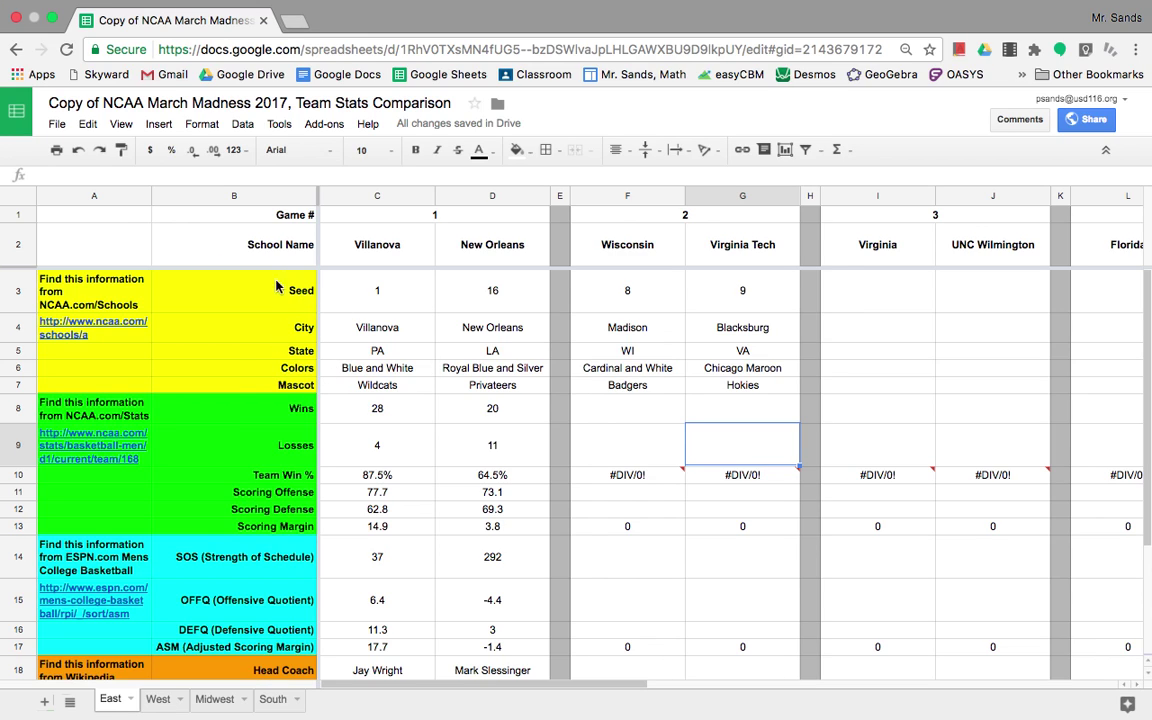
pyautogui.click(97, 333)
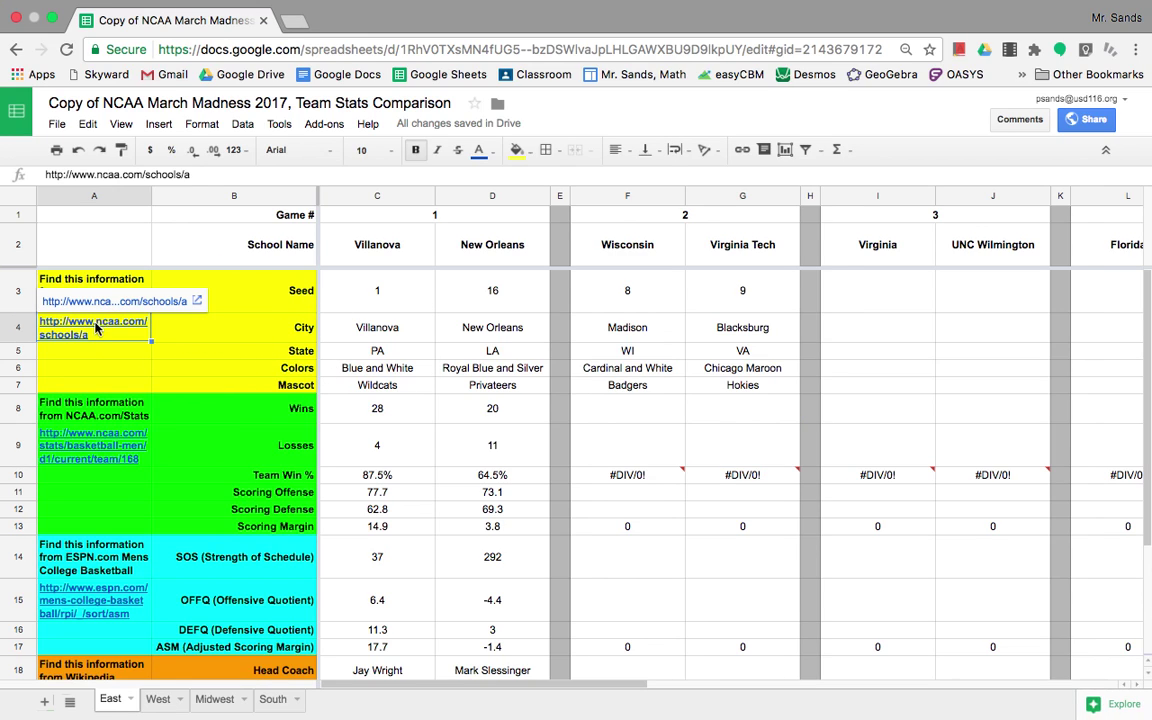
# Open Villanova University's NCAA.com school page from the A4 link and compare it with the sheet
pyautogui.click(100, 281)
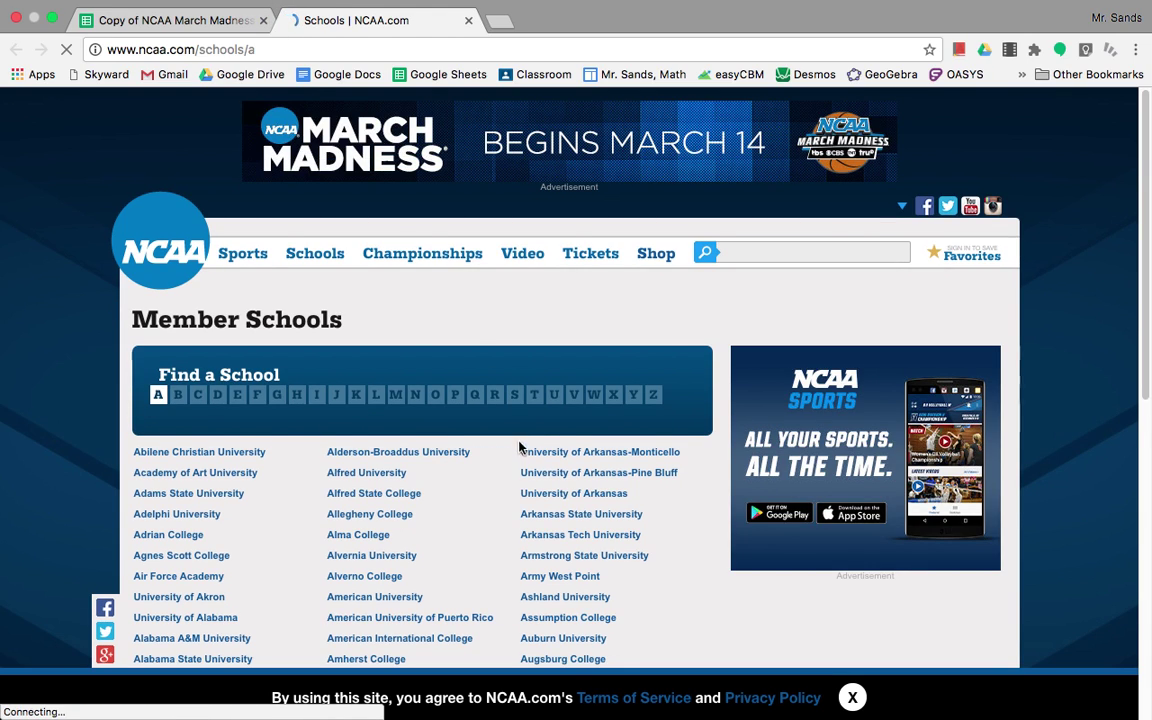
pyautogui.click(575, 398)
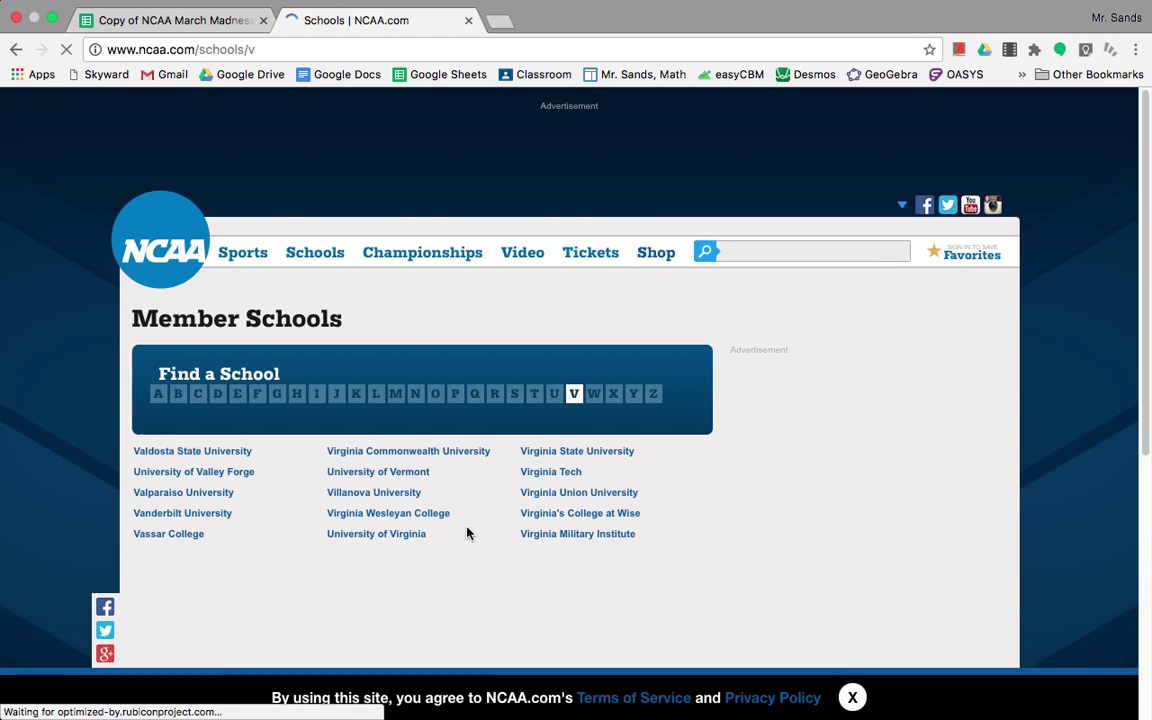
pyautogui.click(370, 494)
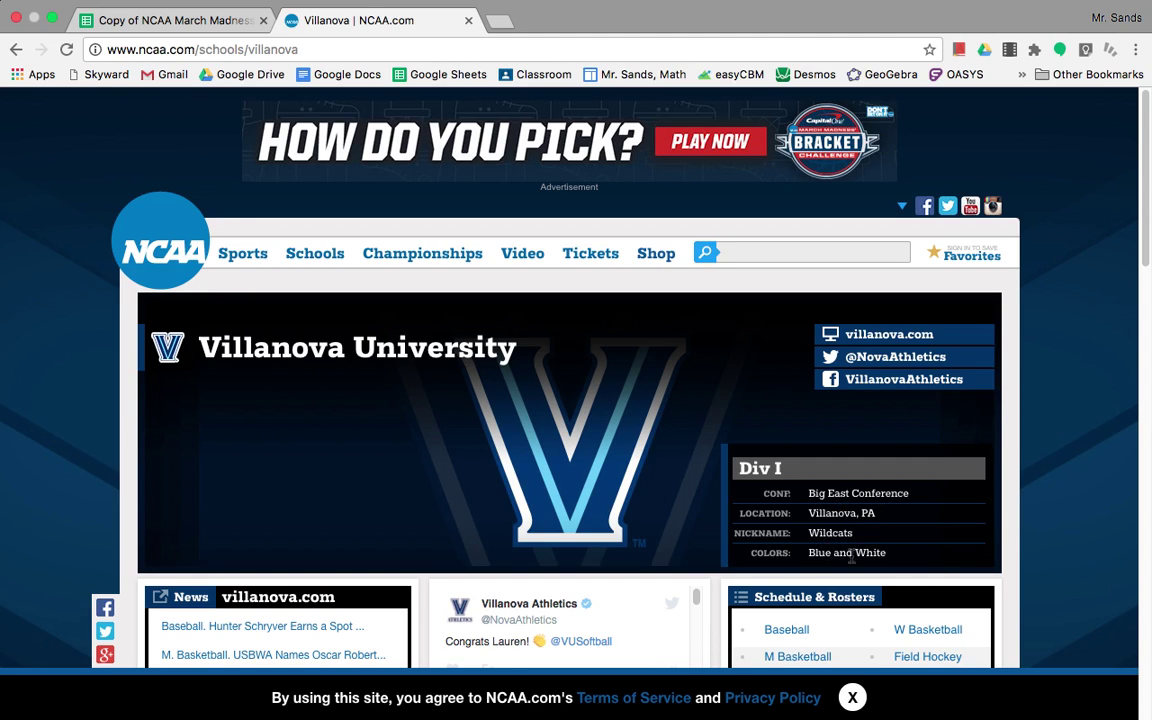
pyautogui.click(197, 9)
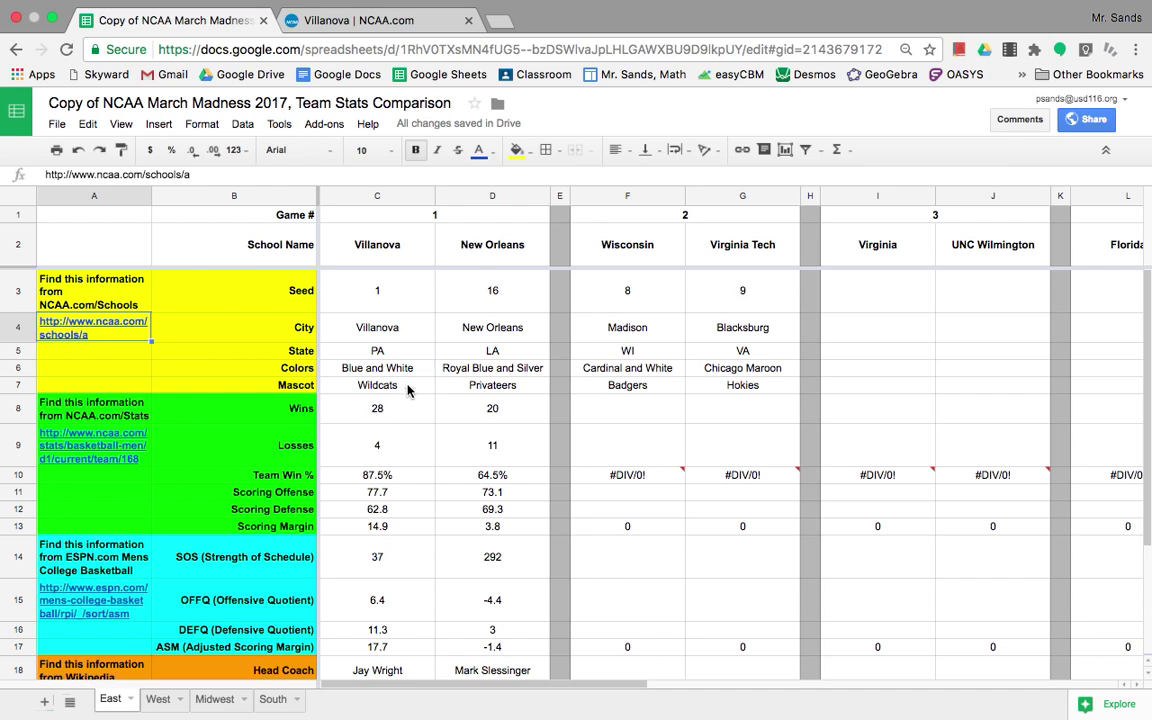
pyautogui.click(397, 21)
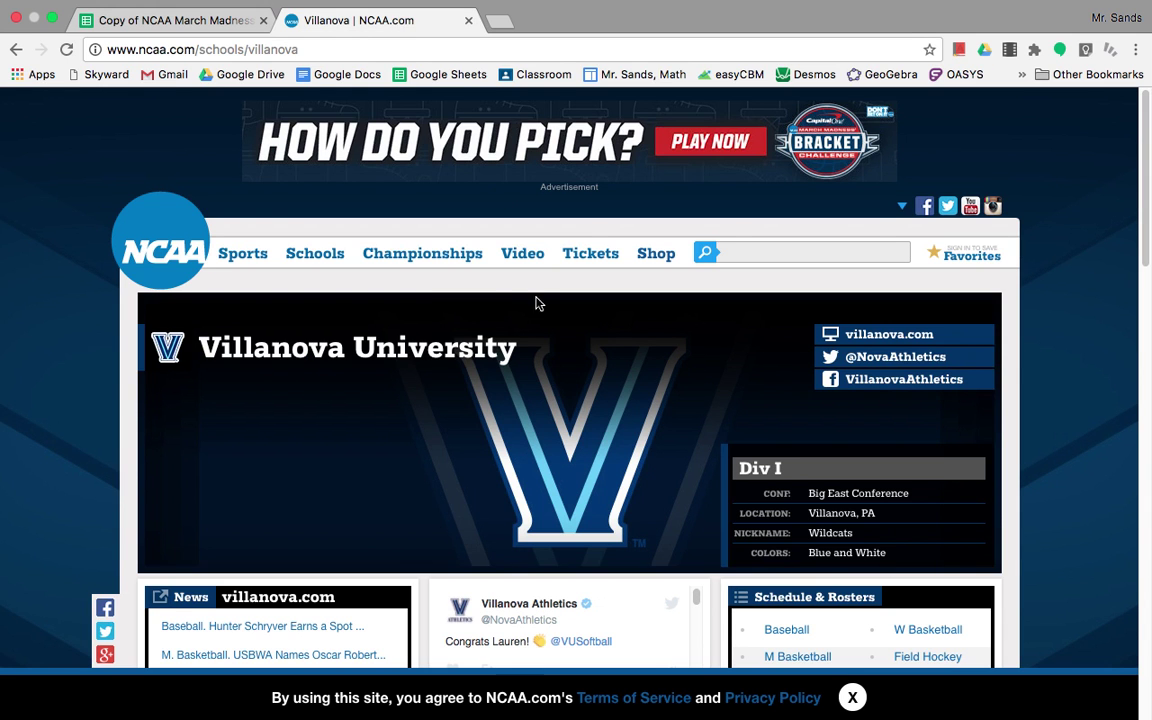
# Open the University of New Orleans school page from the N member schools list
pyautogui.click(15, 50)
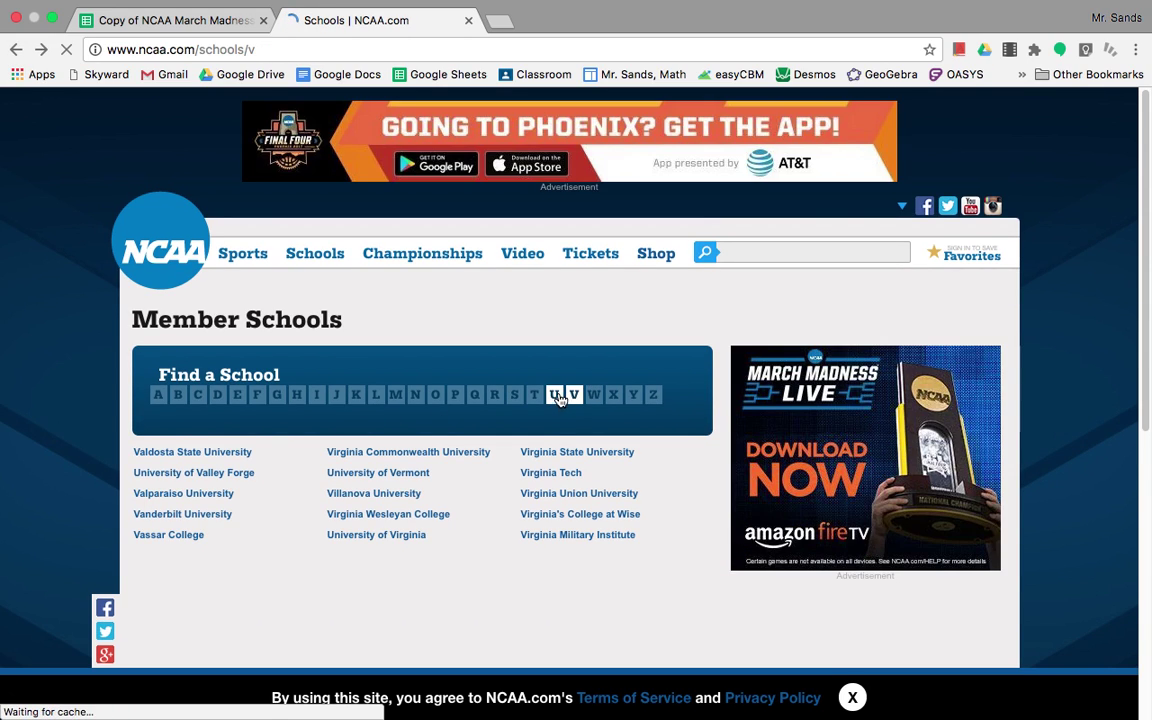
pyautogui.click(416, 395)
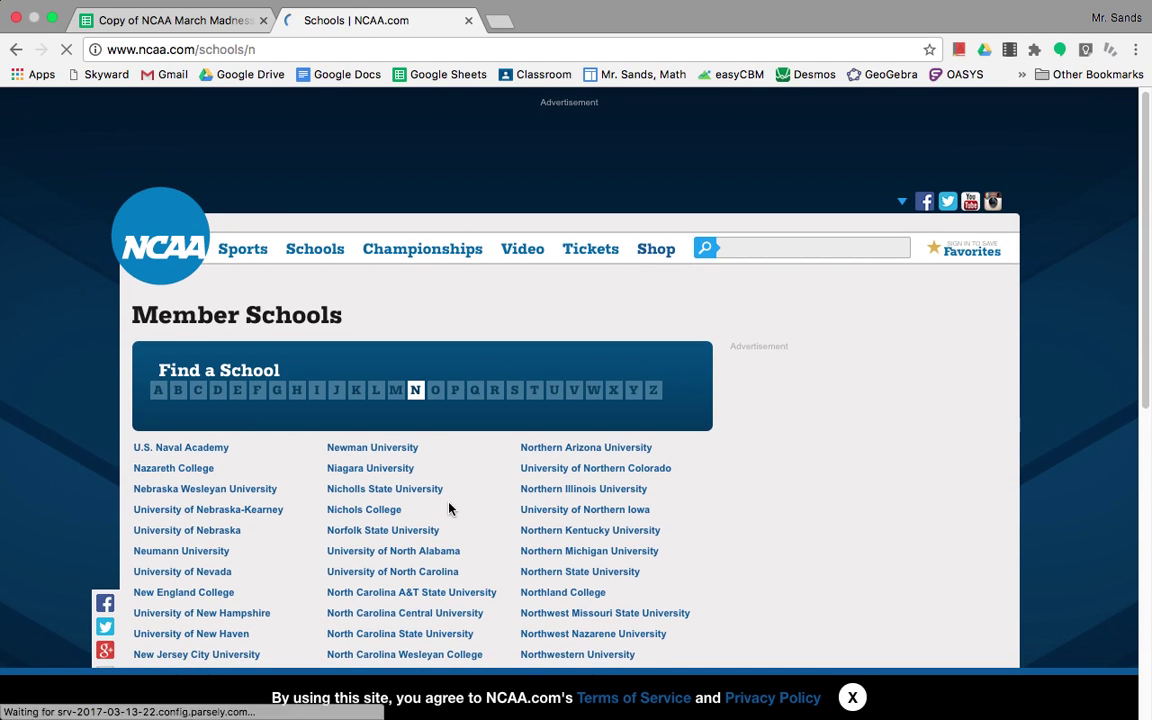
pyautogui.scroll(-3, 448, 509)
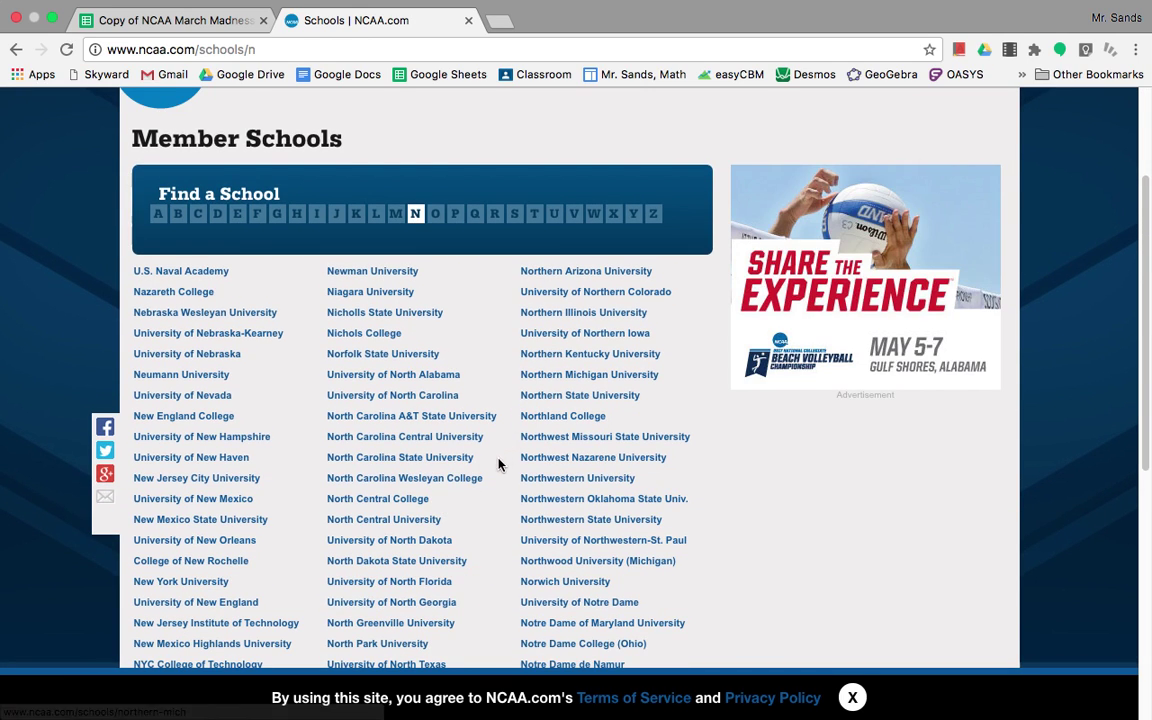
pyautogui.scroll(-2, 462, 489)
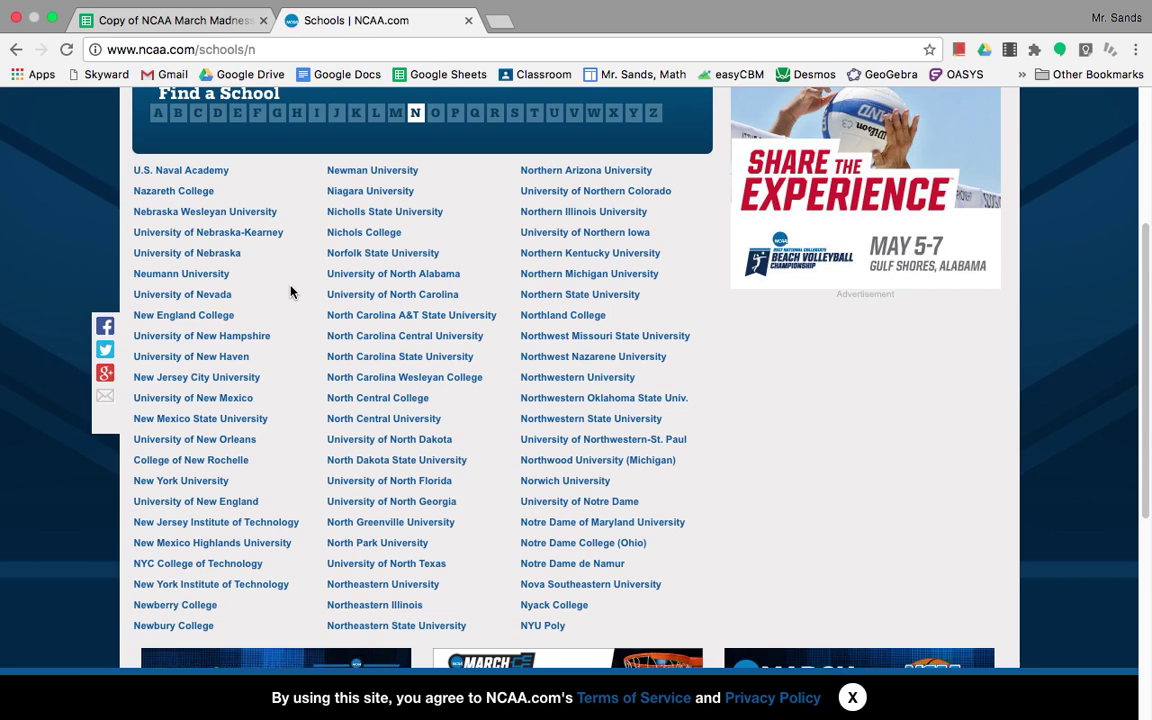
pyautogui.click(237, 441)
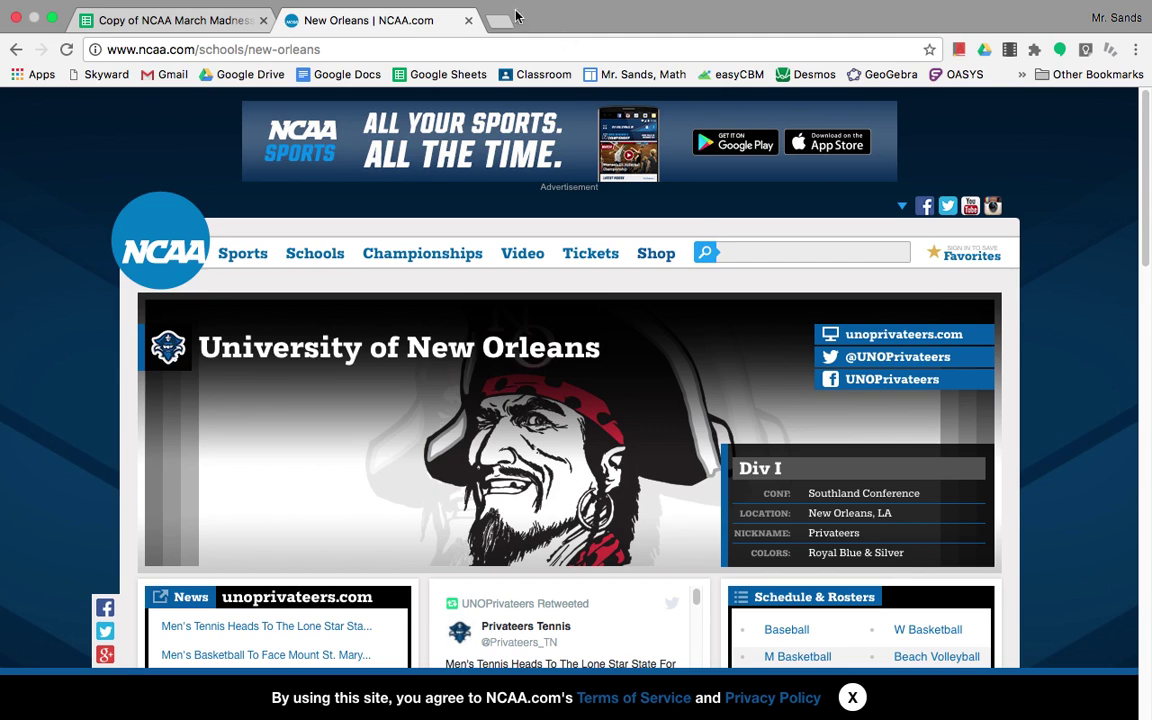
# Open the men's basketball team stats page from the link in cell A9
pyautogui.click(163, 22)
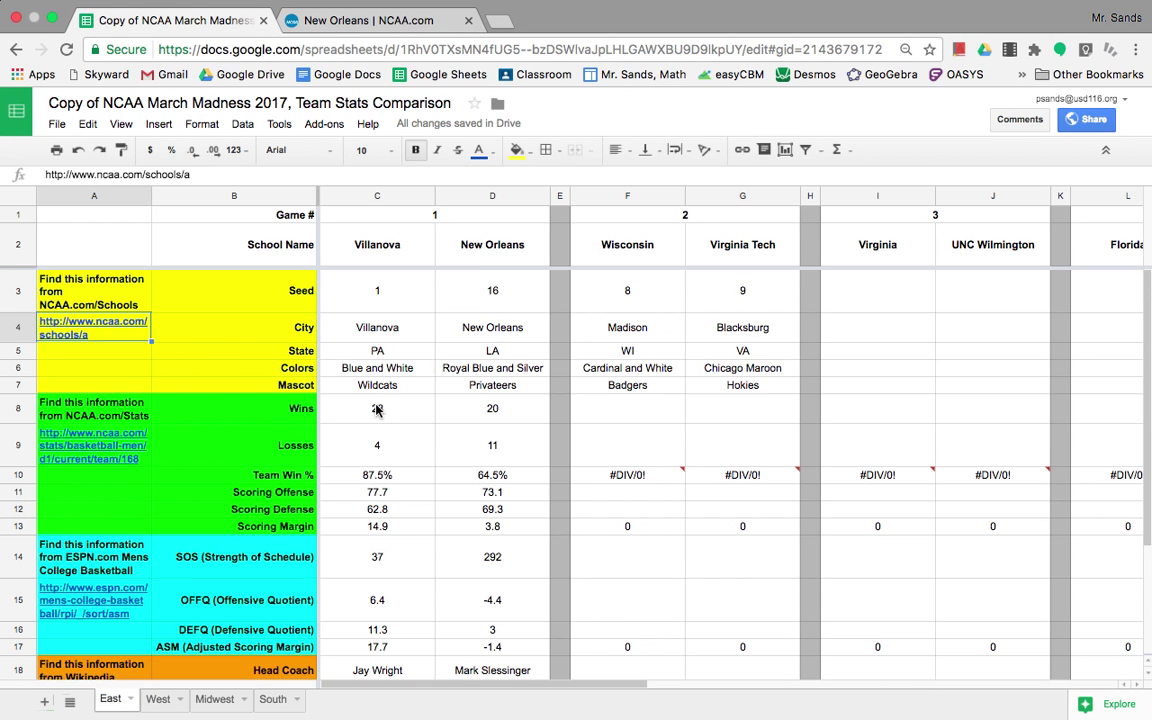
pyautogui.click(89, 452)
pyautogui.click(93, 411)
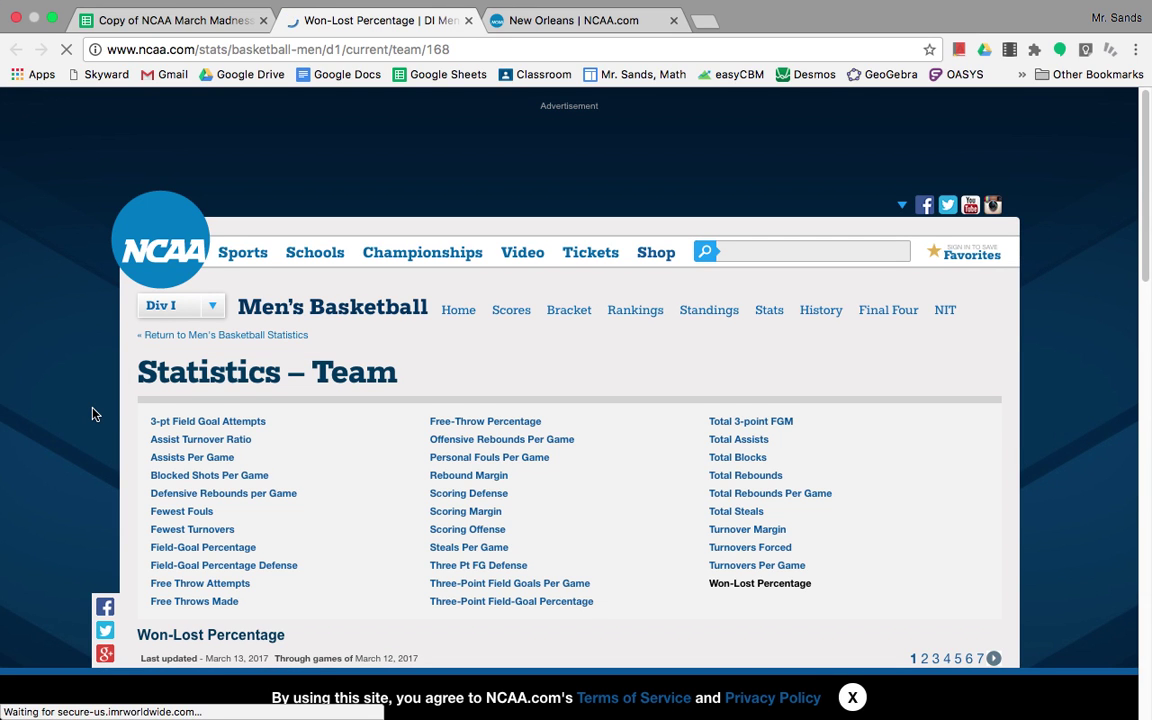
# Compare the Won-Lost Percentage table with the sheet and select Villanova's Wins cell C8
pyautogui.scroll(-3, 355, 485)
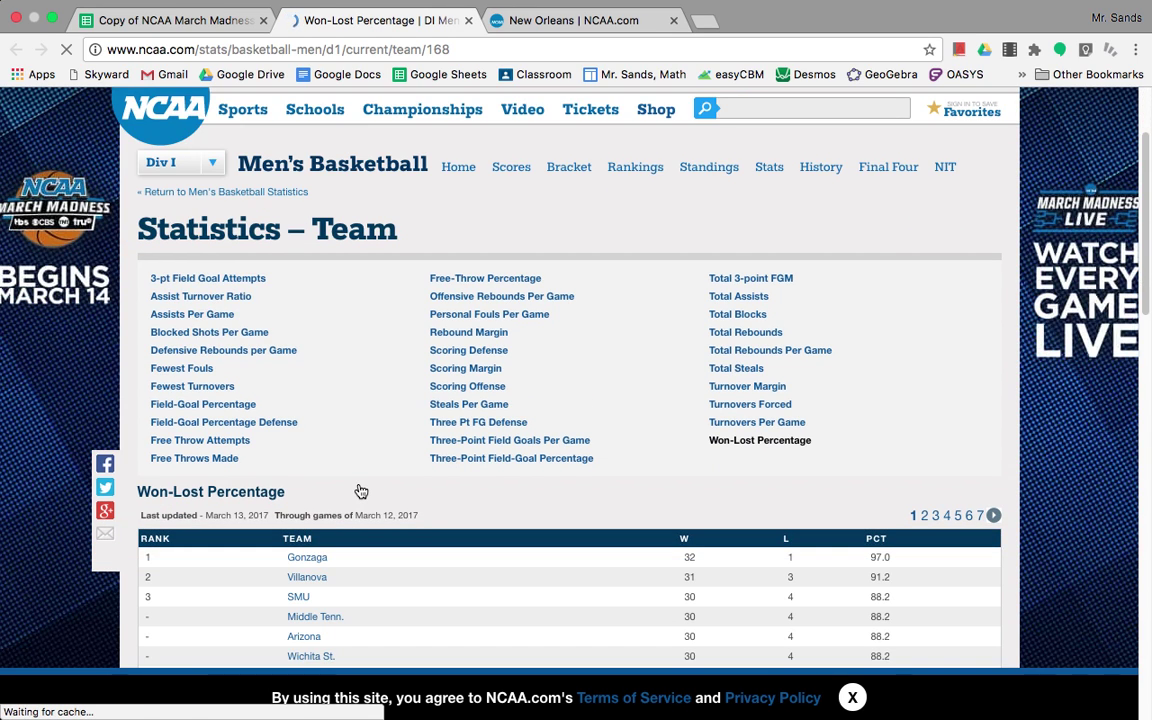
pyautogui.scroll(-1, 400, 547)
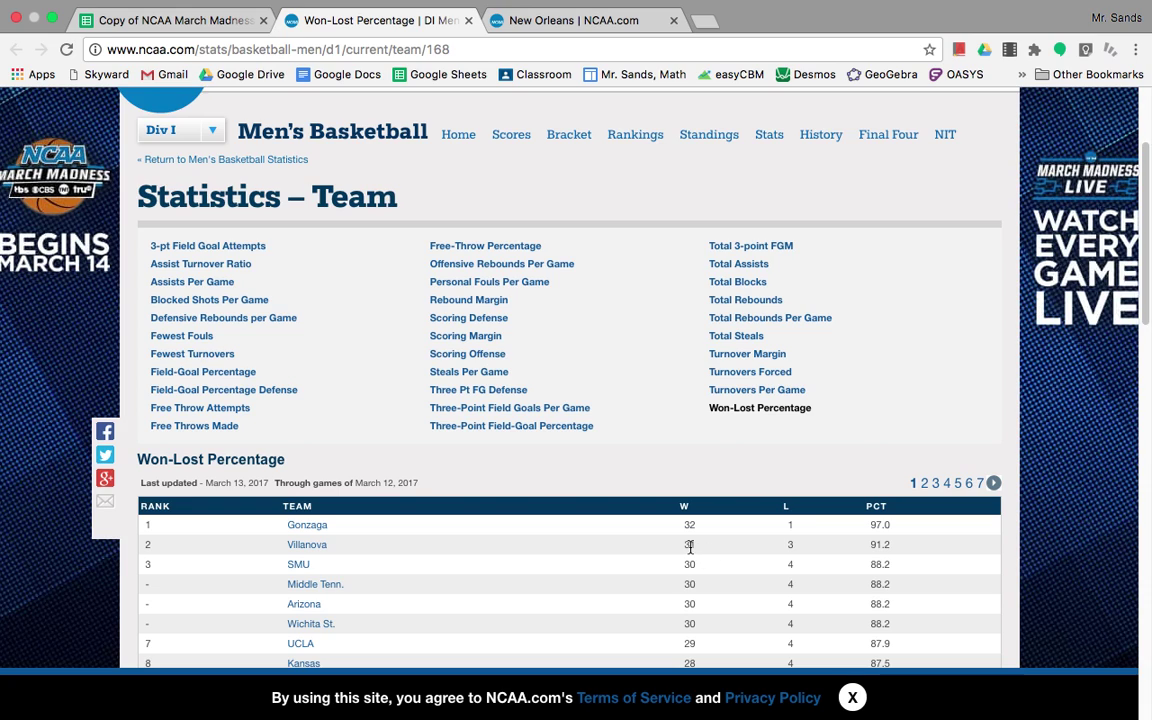
pyautogui.click(186, 20)
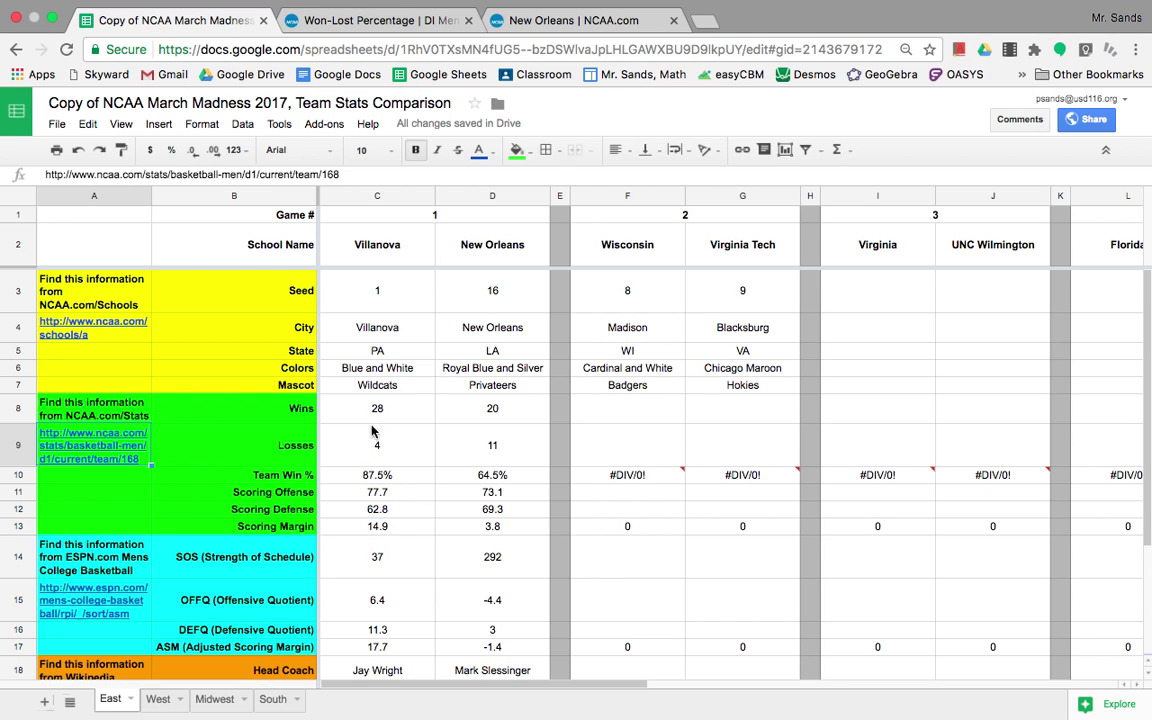
pyautogui.click(349, 18)
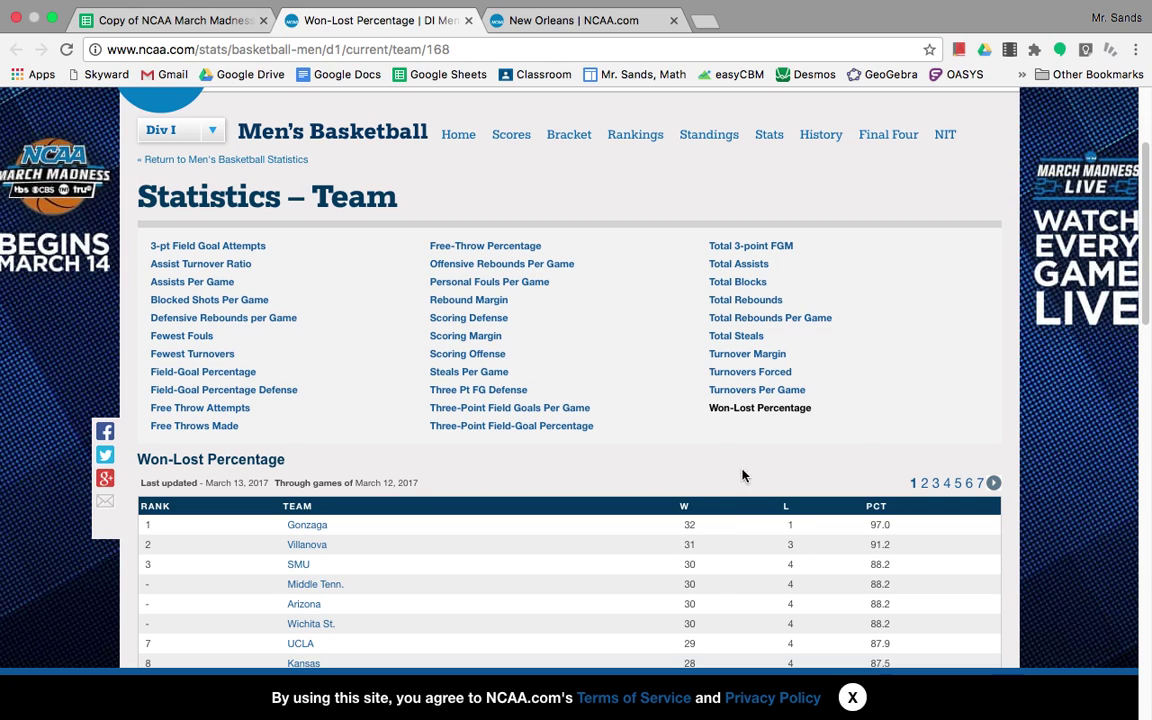
pyautogui.click(154, 30)
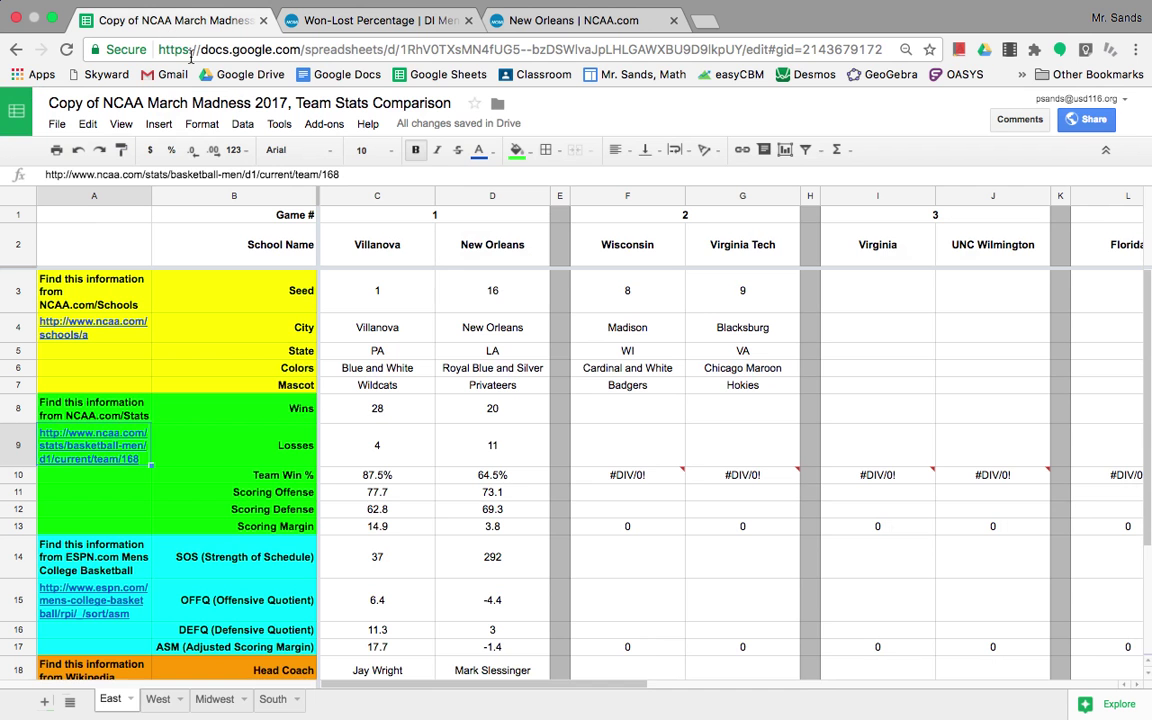
pyautogui.click(395, 416)
# Enter Villanova's 31 wins in C8 and 3 losses in C9, giving 91.2% Team Win %
pyautogui.write('31')
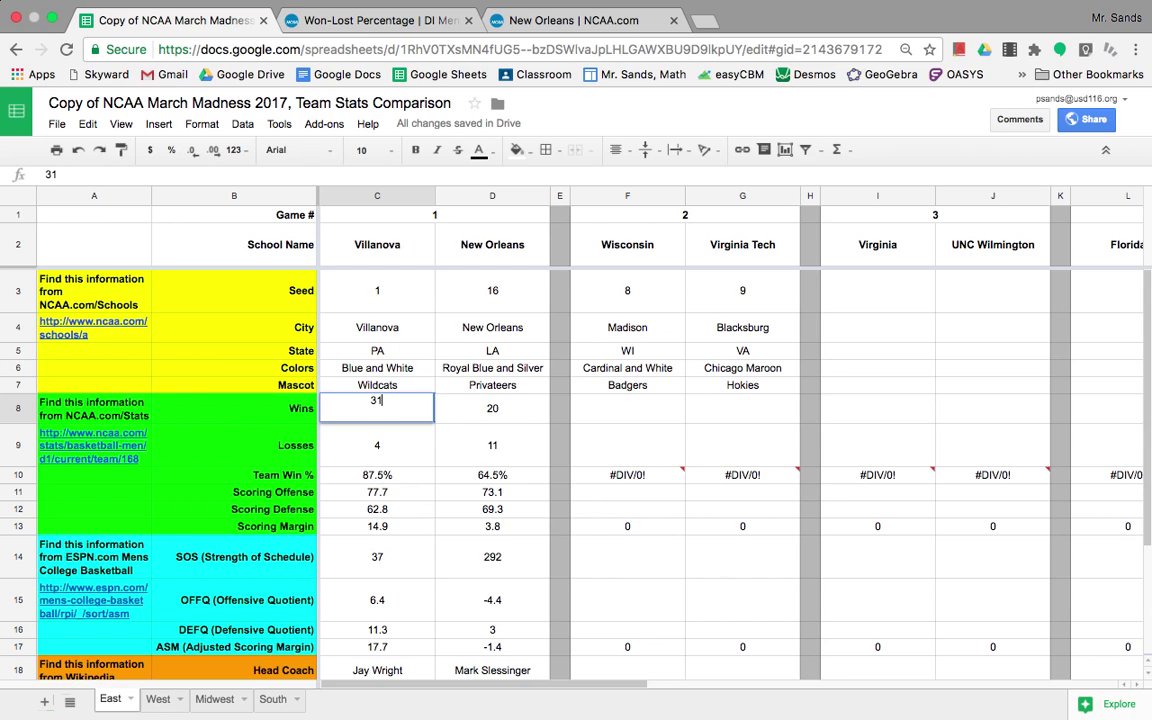
pyautogui.press('Return')
pyautogui.write('3')
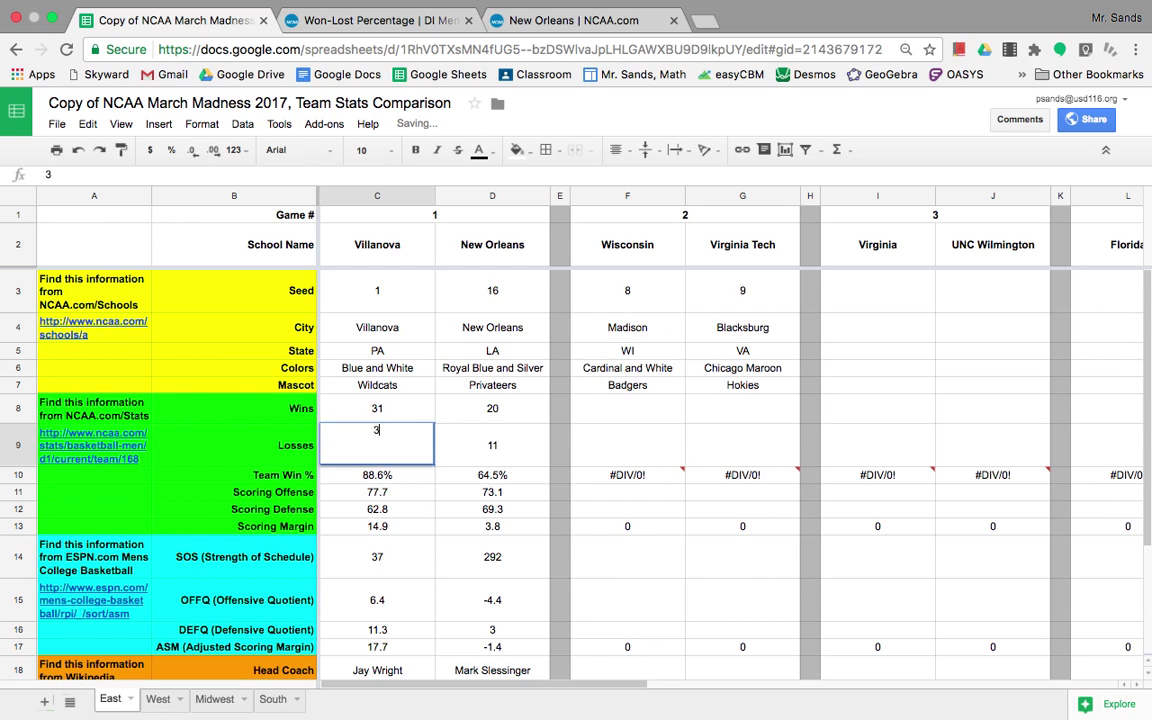
pyautogui.press('Return')
pyautogui.click(377, 408)
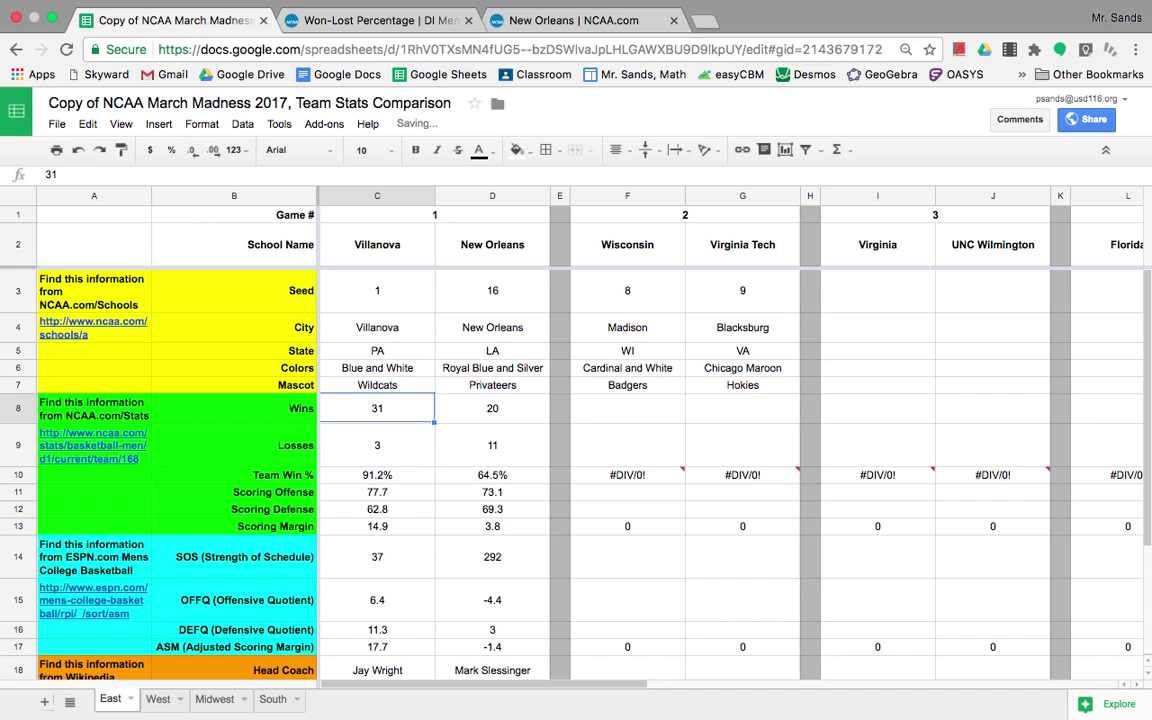
pyautogui.click(377, 445)
pyautogui.click(377, 475)
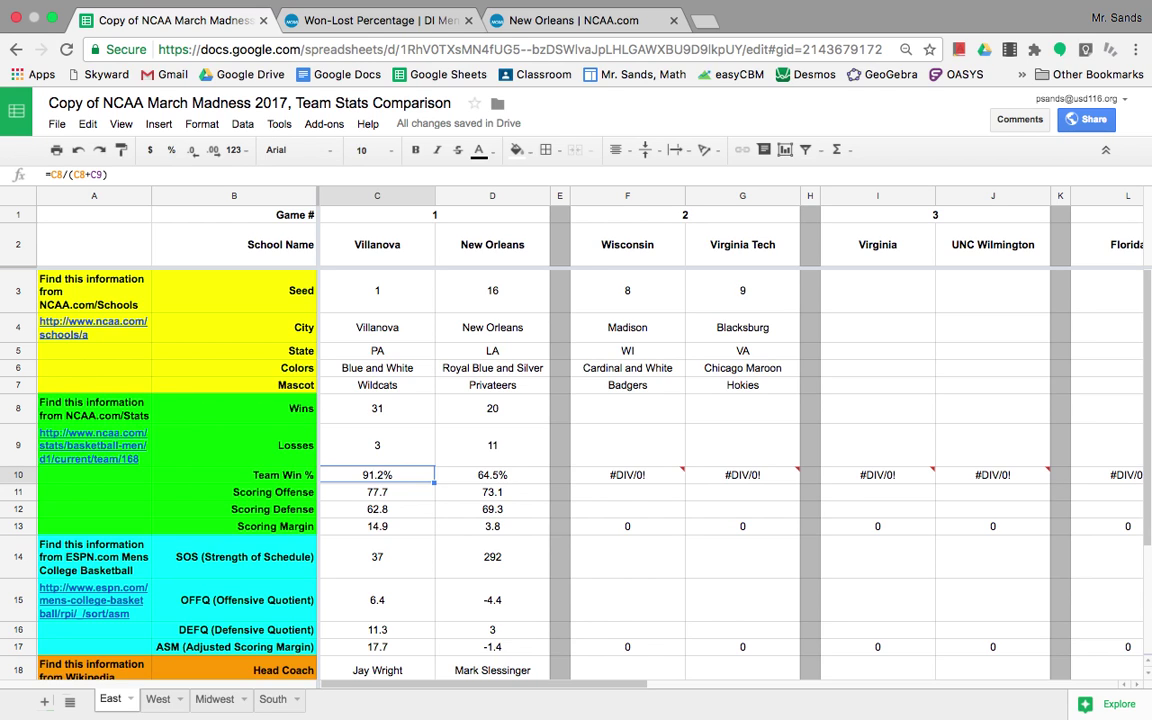
pyautogui.click(345, 22)
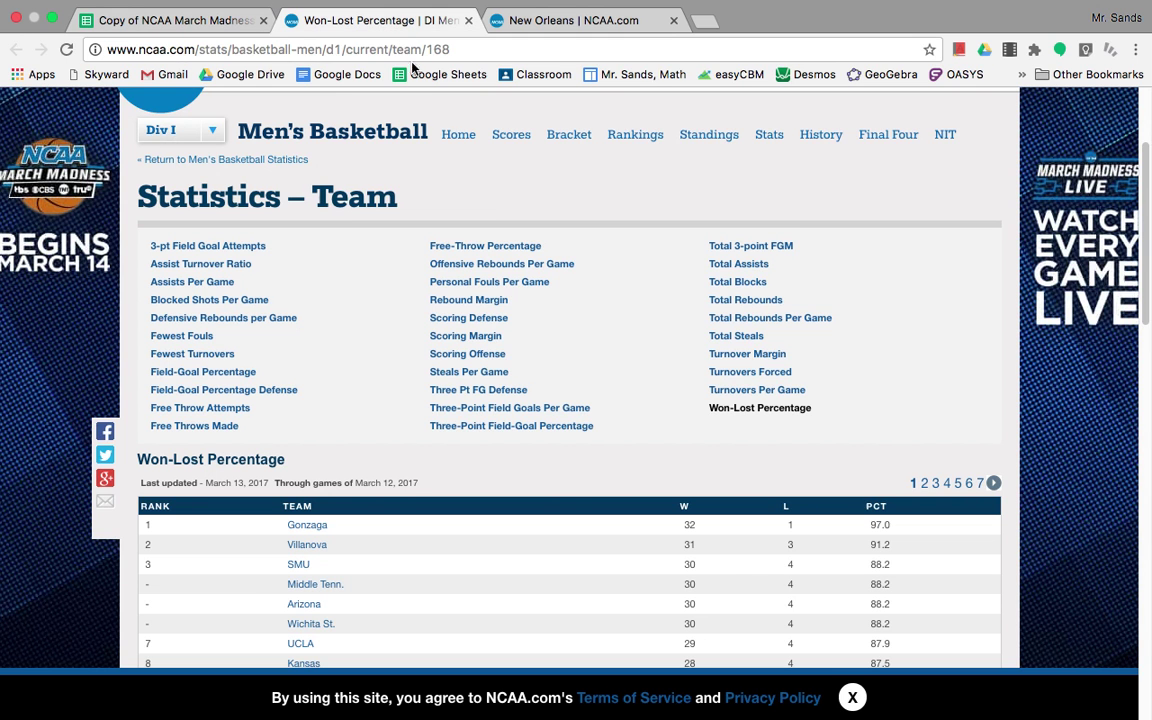
# Open the Scoring Offense team rankings and scroll down the table
pyautogui.click(482, 358)
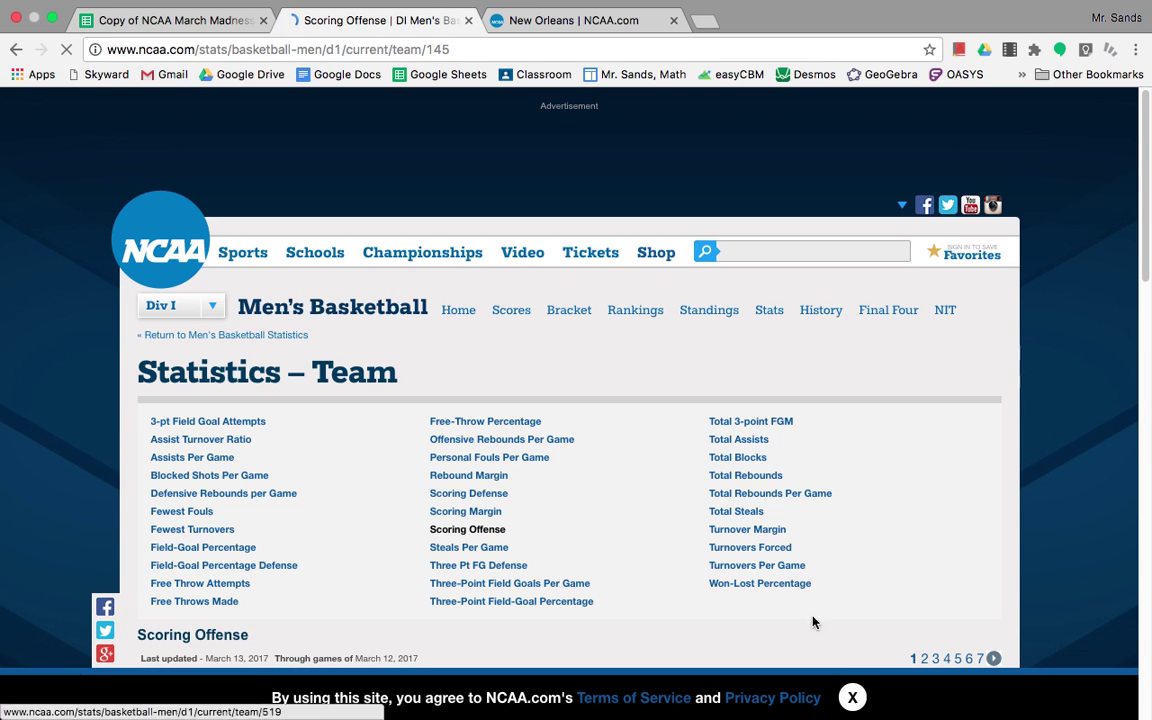
pyautogui.scroll(-5, 615, 560)
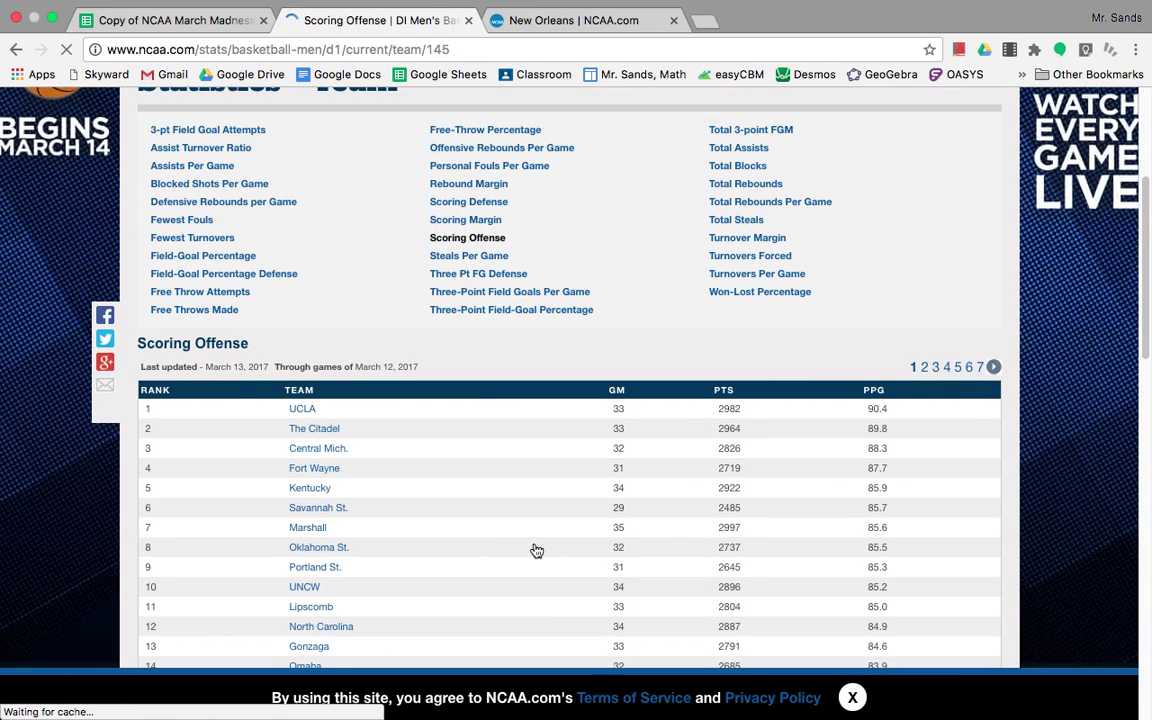
pyautogui.scroll(-4, 489, 532)
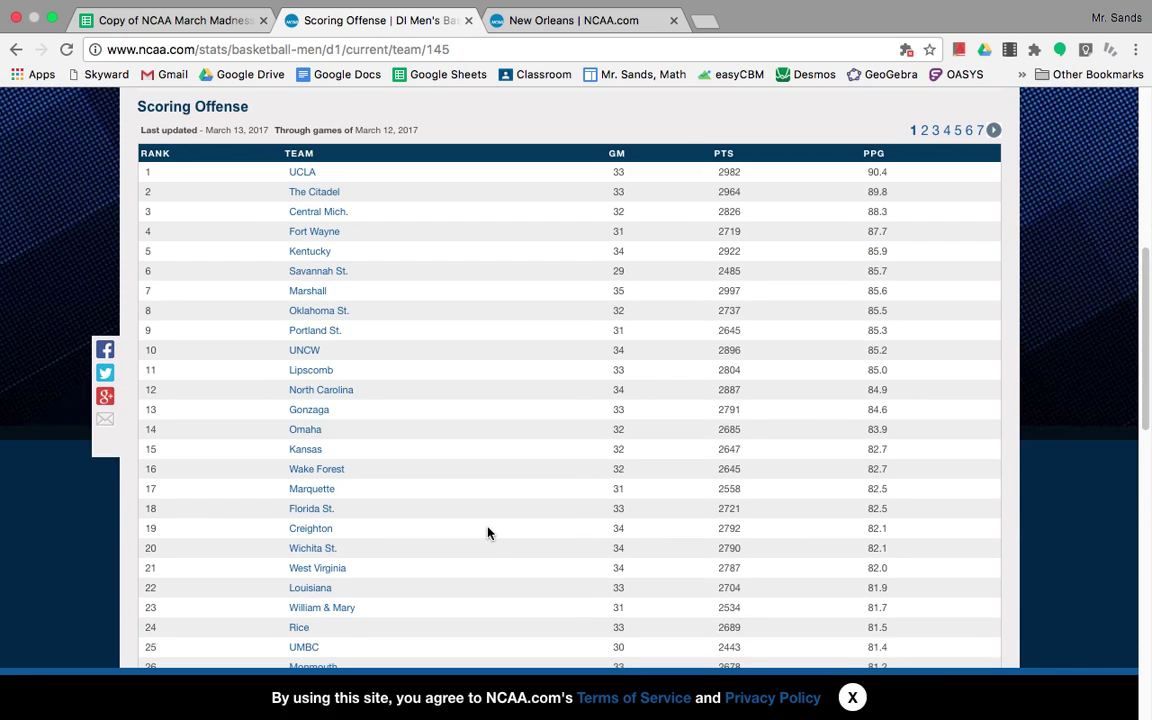
pyautogui.scroll(-2, 487, 533)
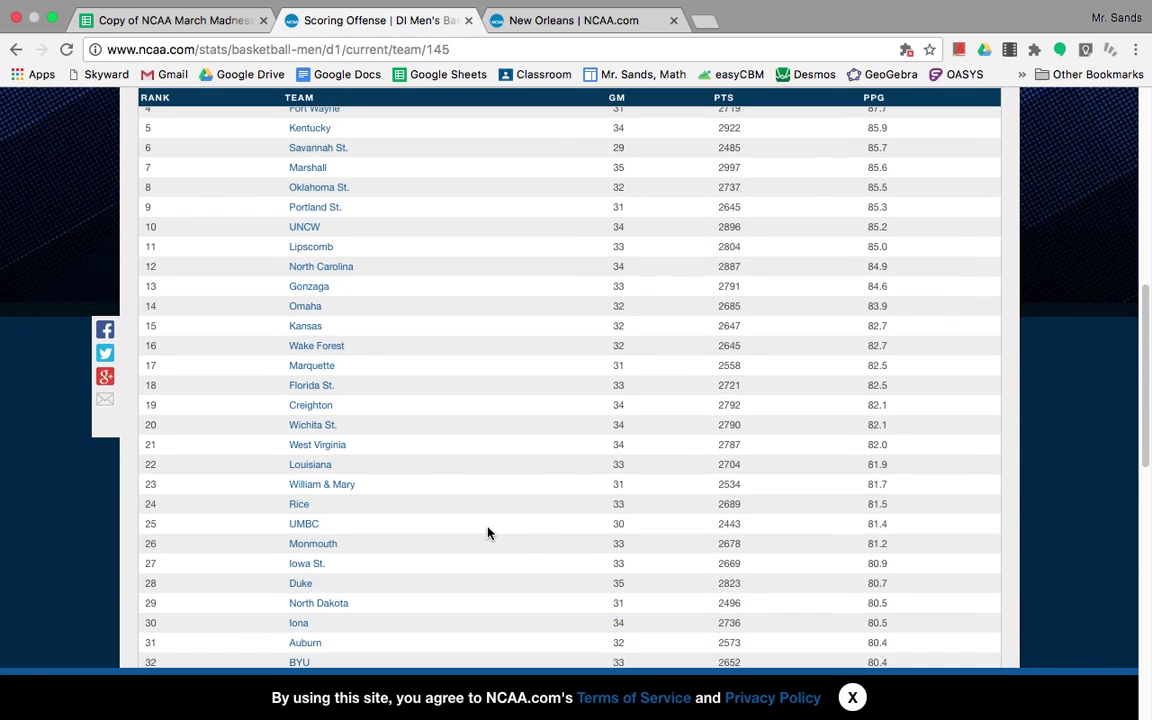
pyautogui.scroll(-5, 488, 533)
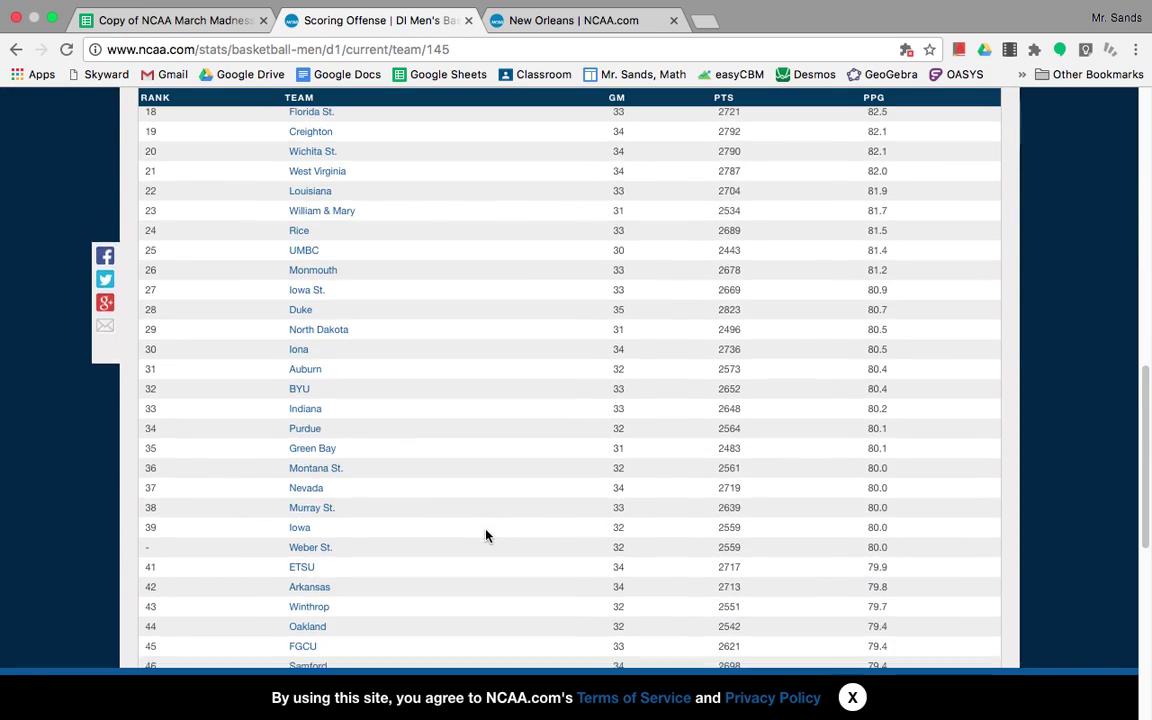
pyautogui.scroll(-4, 486, 535)
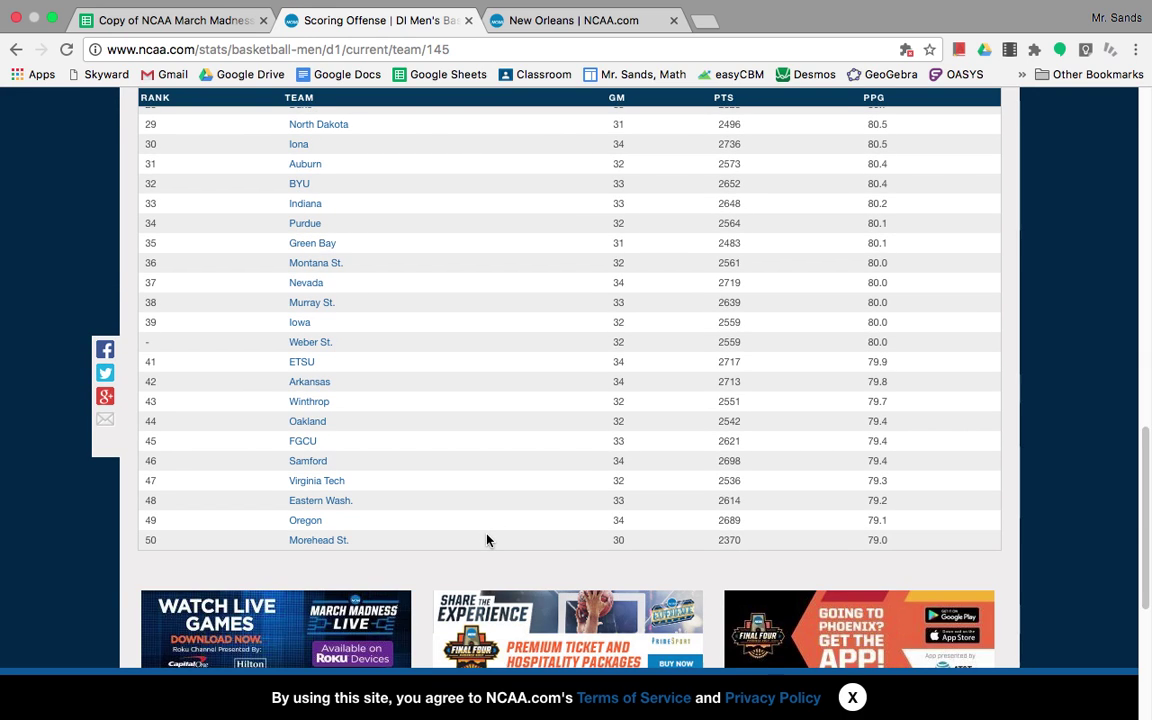
# Find Villanova on page 2 of Scoring Offense: rank 72, 77.7 points per game
pyautogui.press('super+f')
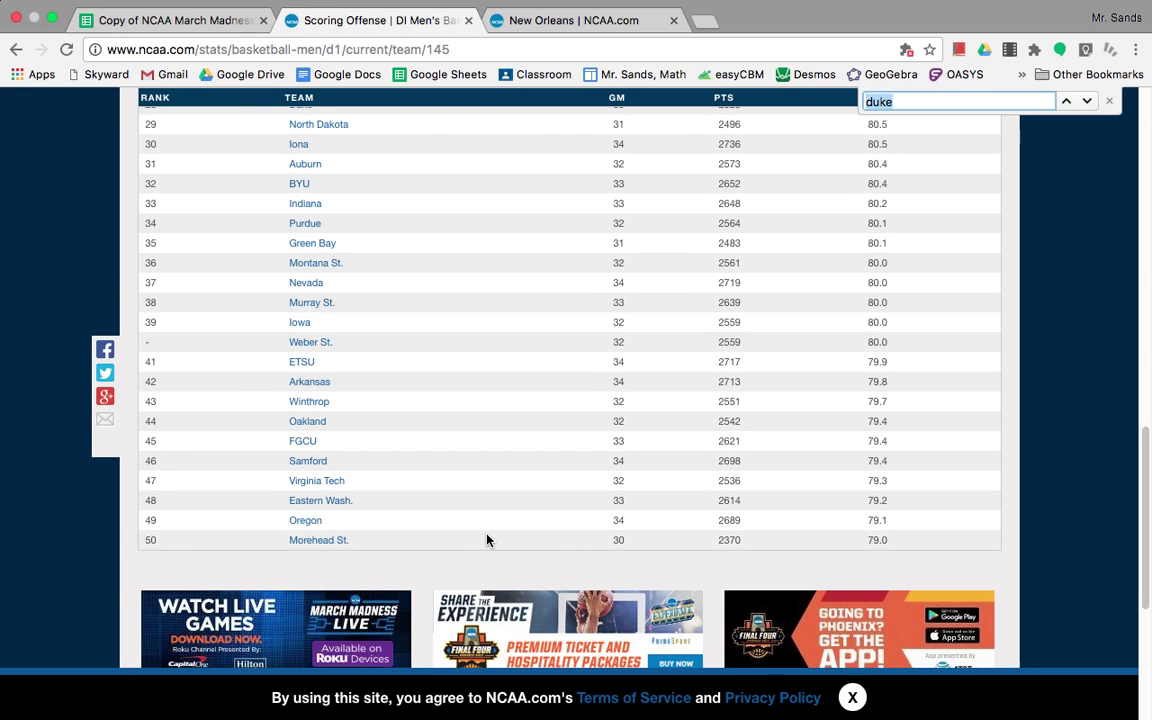
pyautogui.write('villanova')
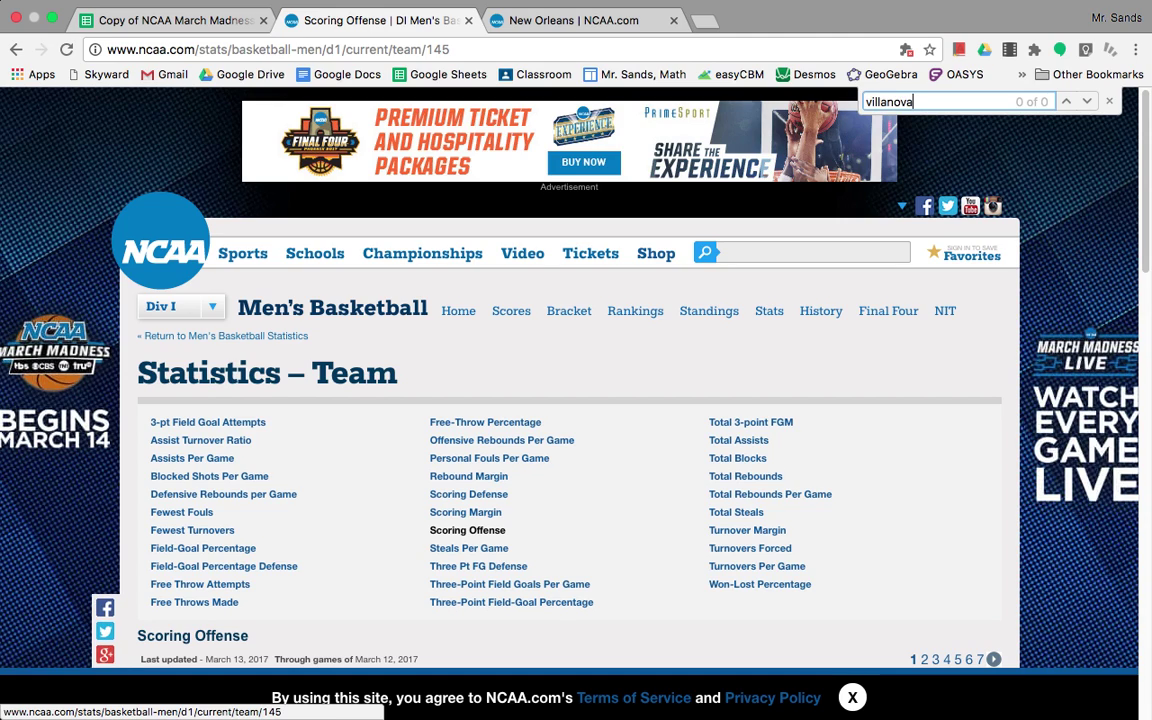
pyautogui.scroll(-5, 740, 470)
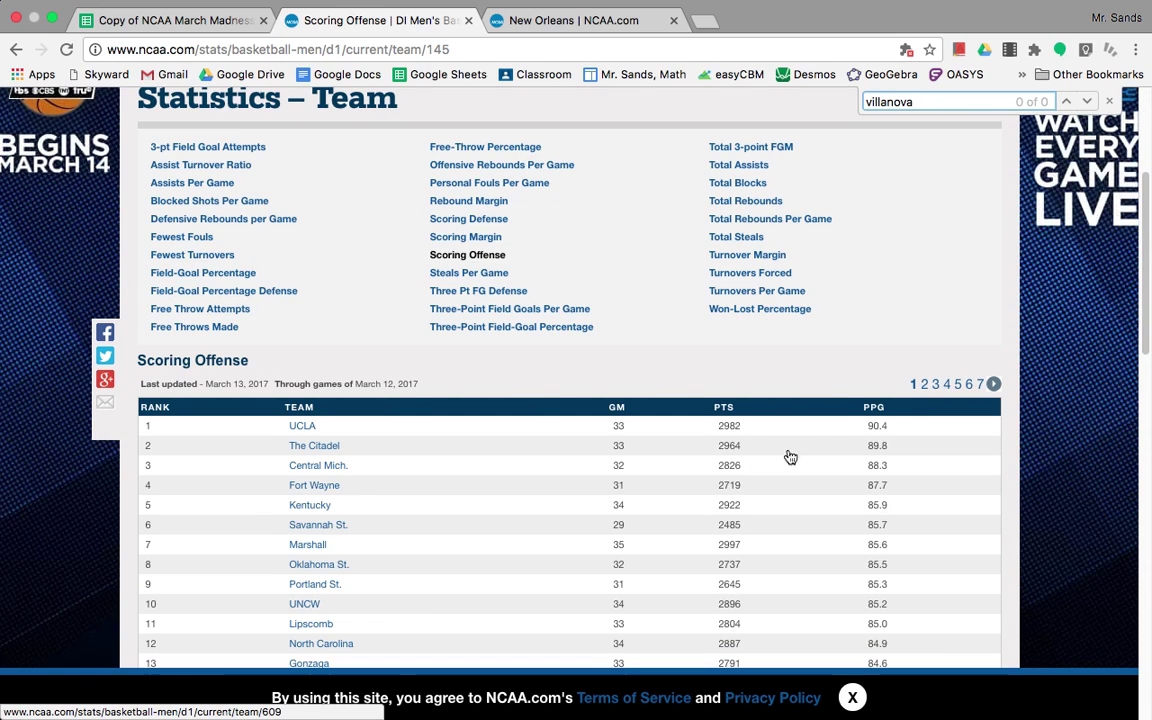
pyautogui.click(993, 385)
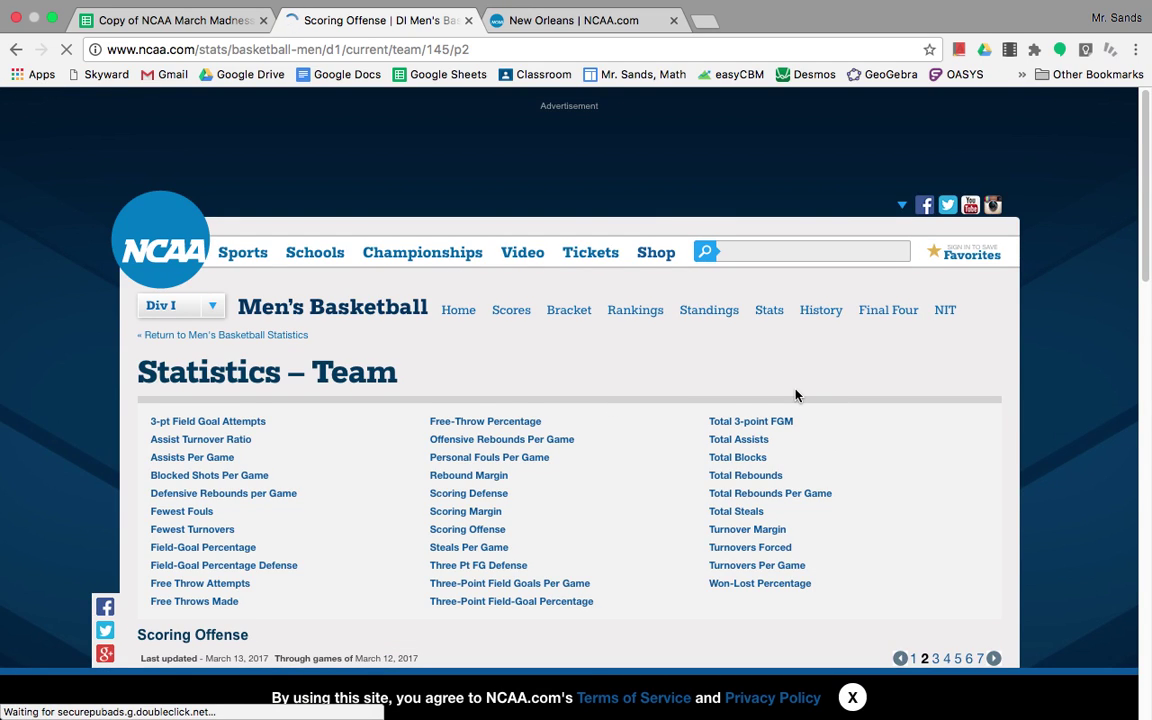
pyautogui.press('super+f')
pyautogui.write('villan')
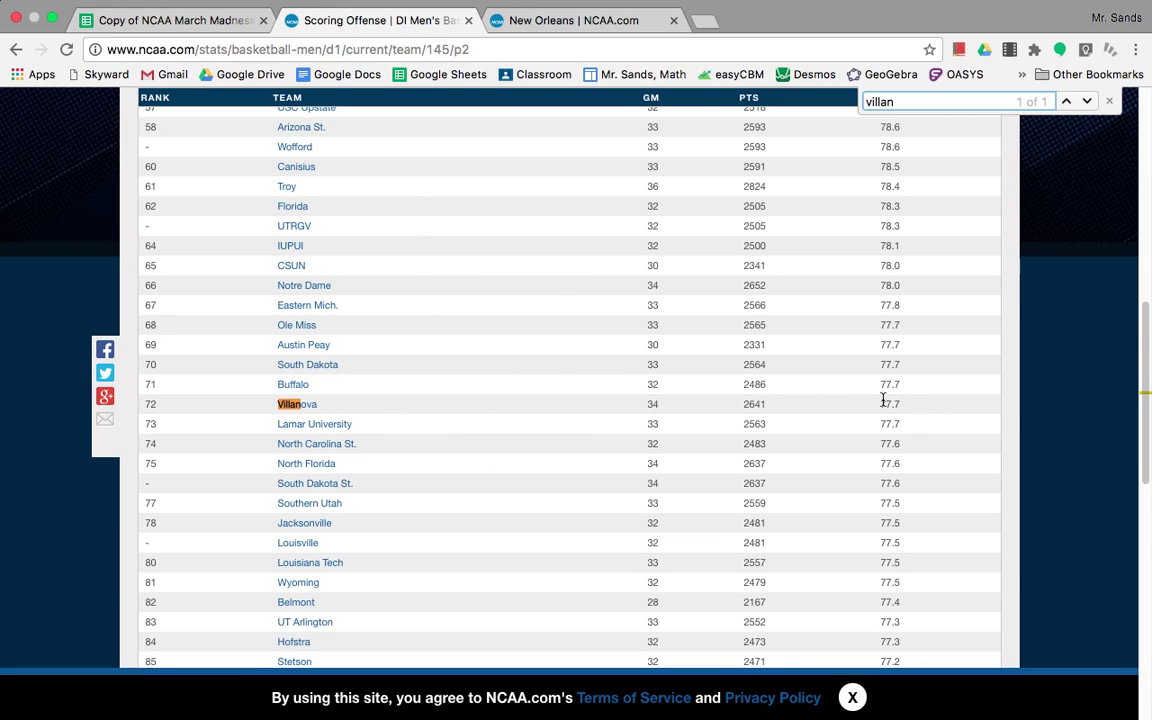
pyautogui.click(177, 21)
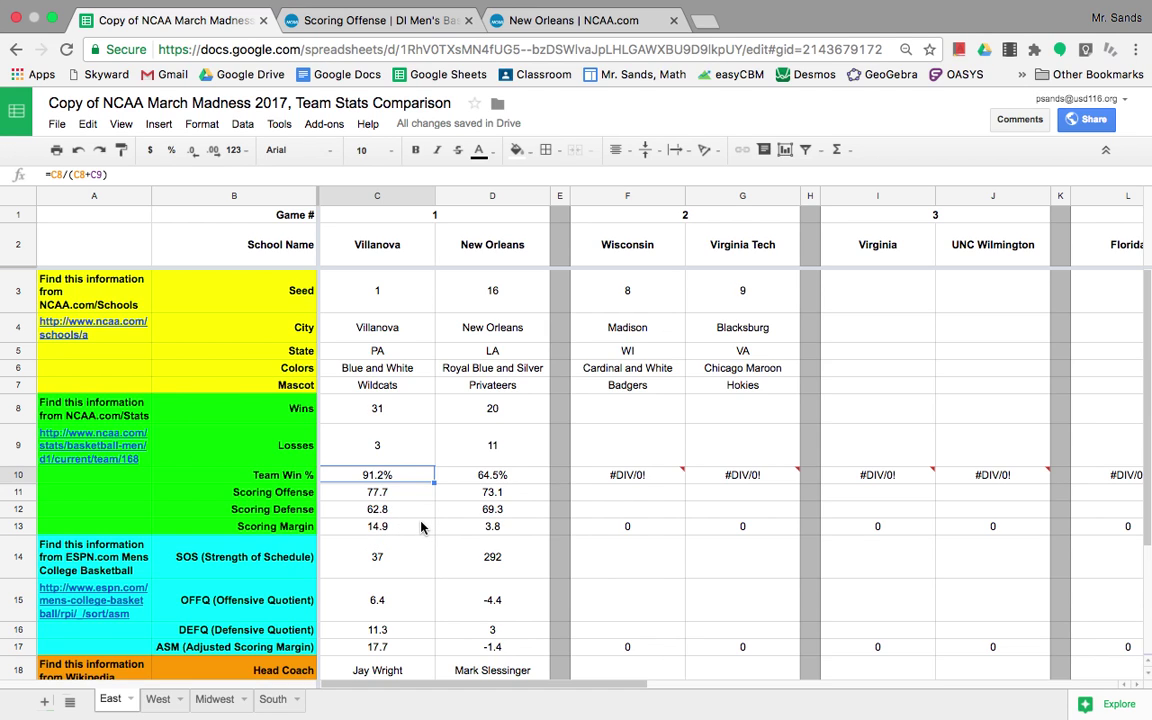
pyautogui.scroll(-5, 421, 527)
pyautogui.scroll(3, 423, 527)
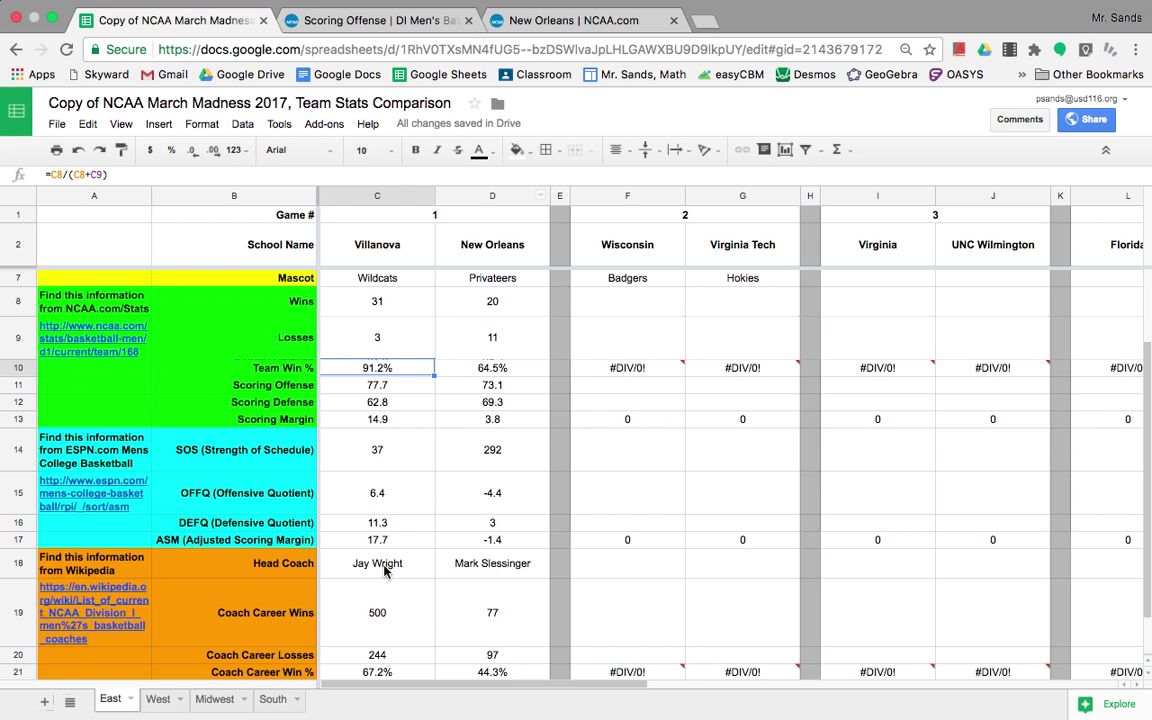
pyautogui.scroll(2, 393, 560)
pyautogui.scroll(-4, 404, 535)
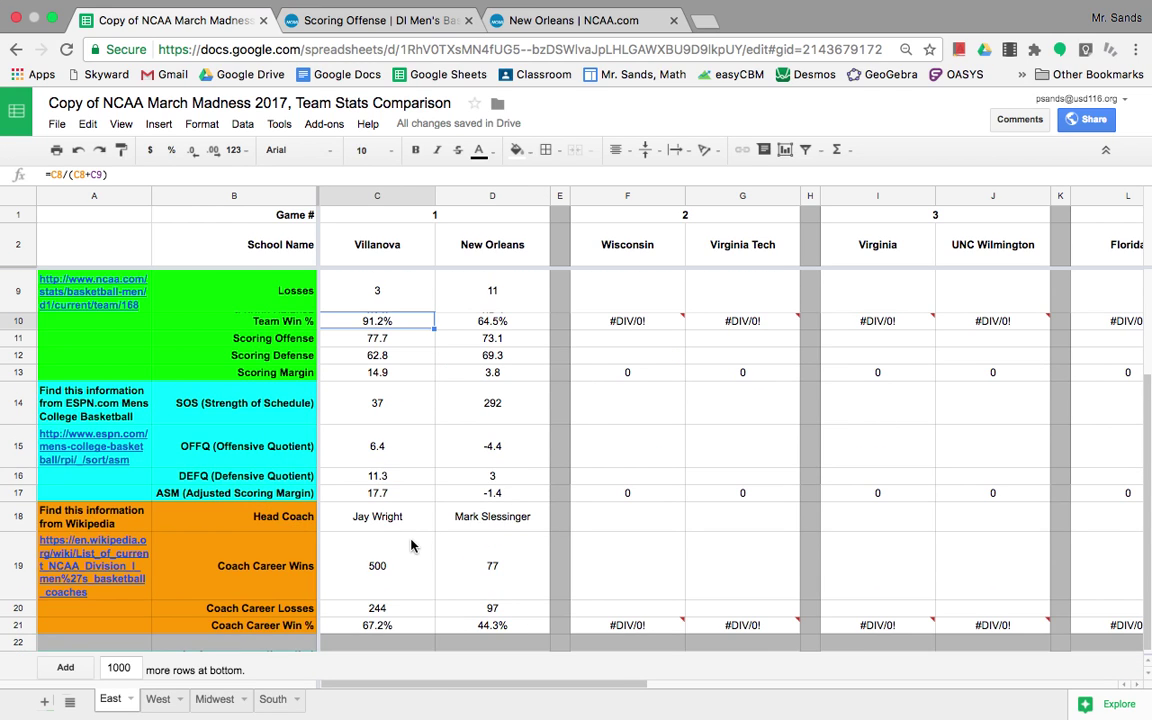
pyautogui.scroll(2, 405, 500)
pyautogui.scroll(2, 403, 428)
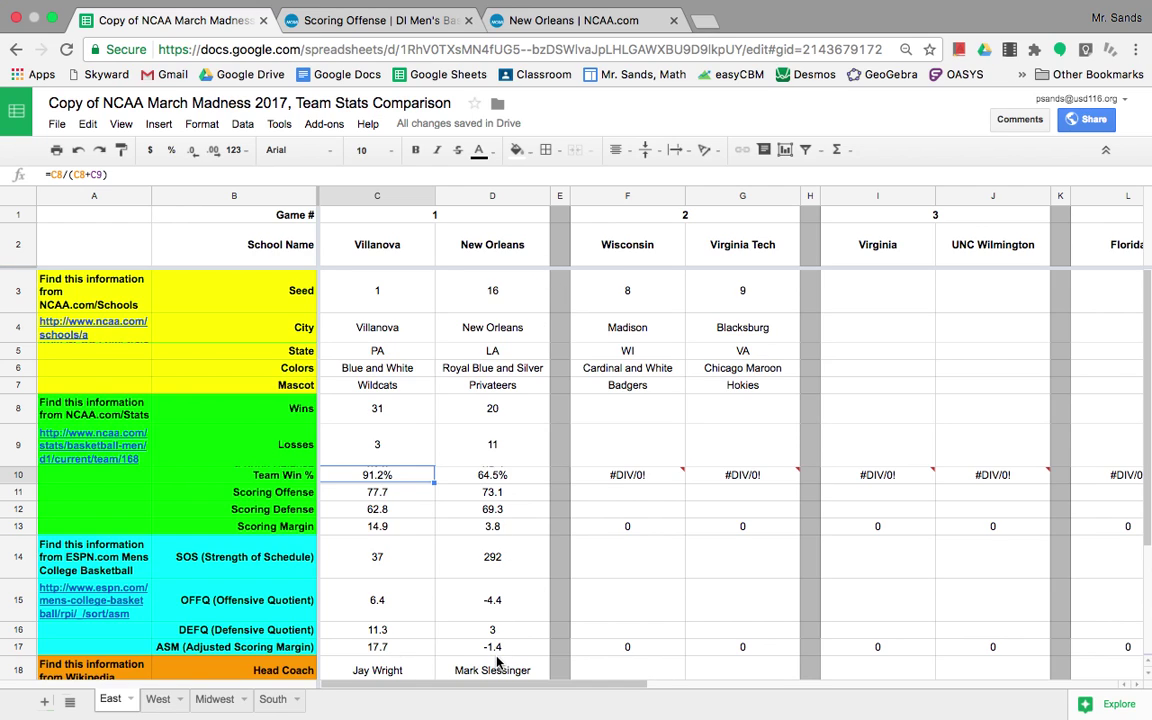
# Scroll through the finished comparison sheet, then leave the empty macOS desktop showing
pyautogui.scroll(-5, 465, 625)
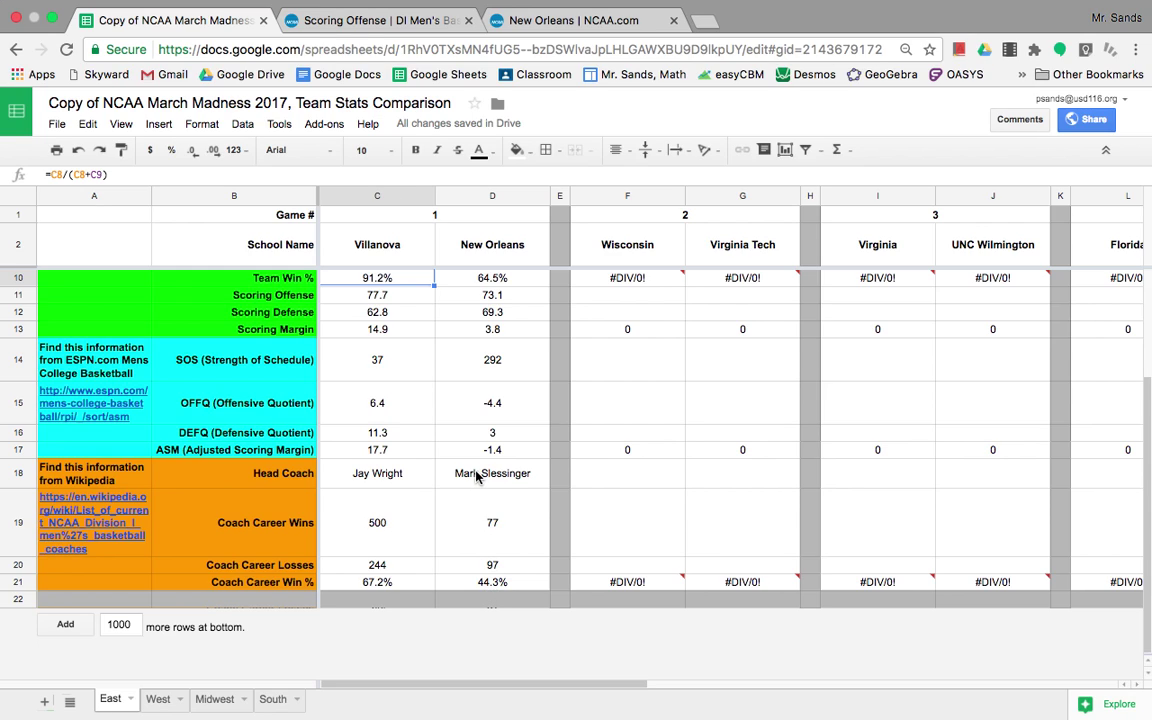
pyautogui.scroll(3, 474, 489)
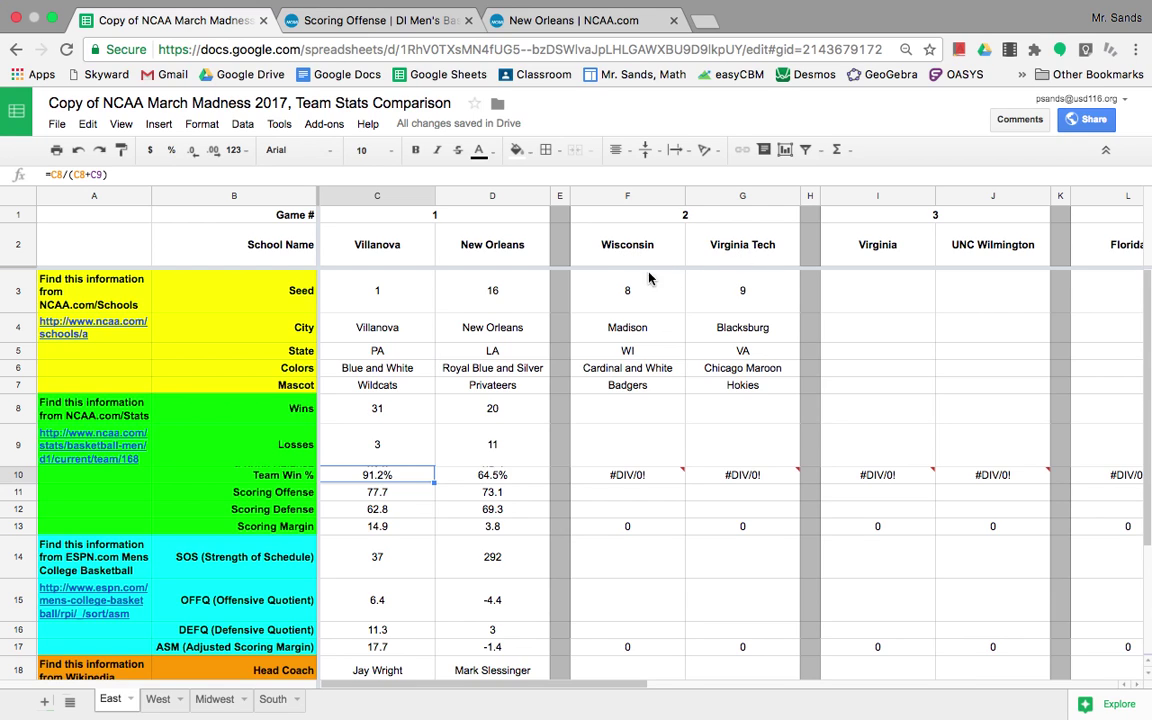
pyautogui.scroll(-2, 690, 500)
pyautogui.scroll(2, 690, 500)
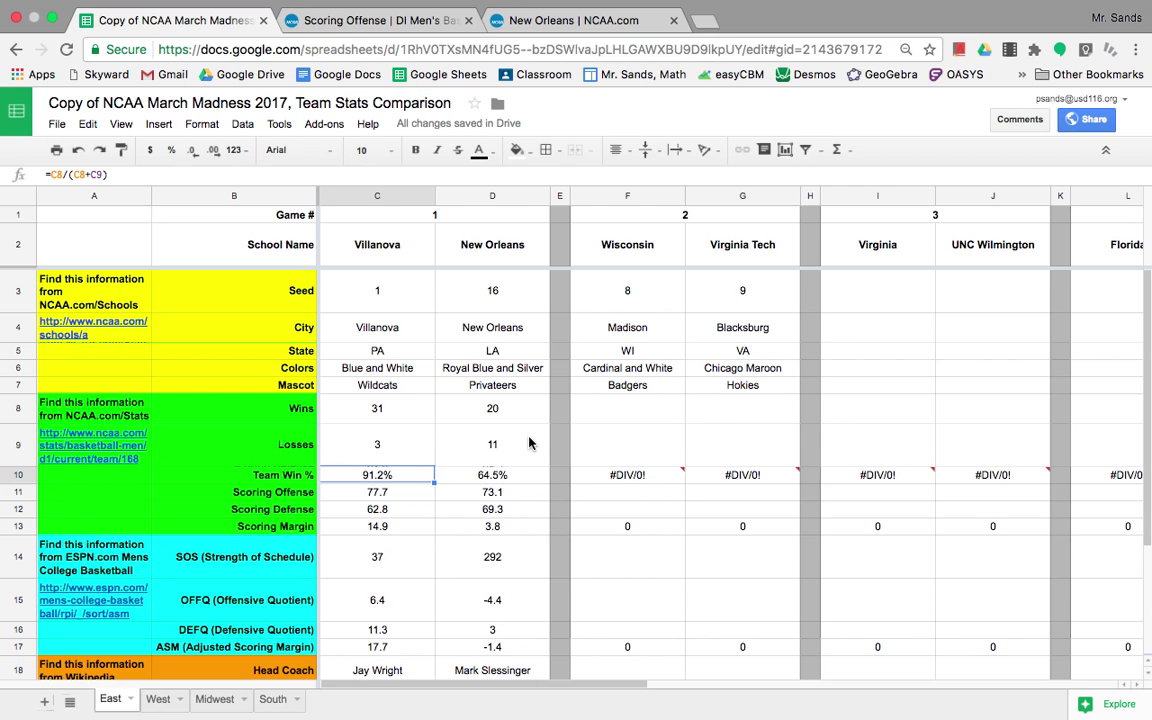
pyautogui.hotkey('ctrl', 'Left')
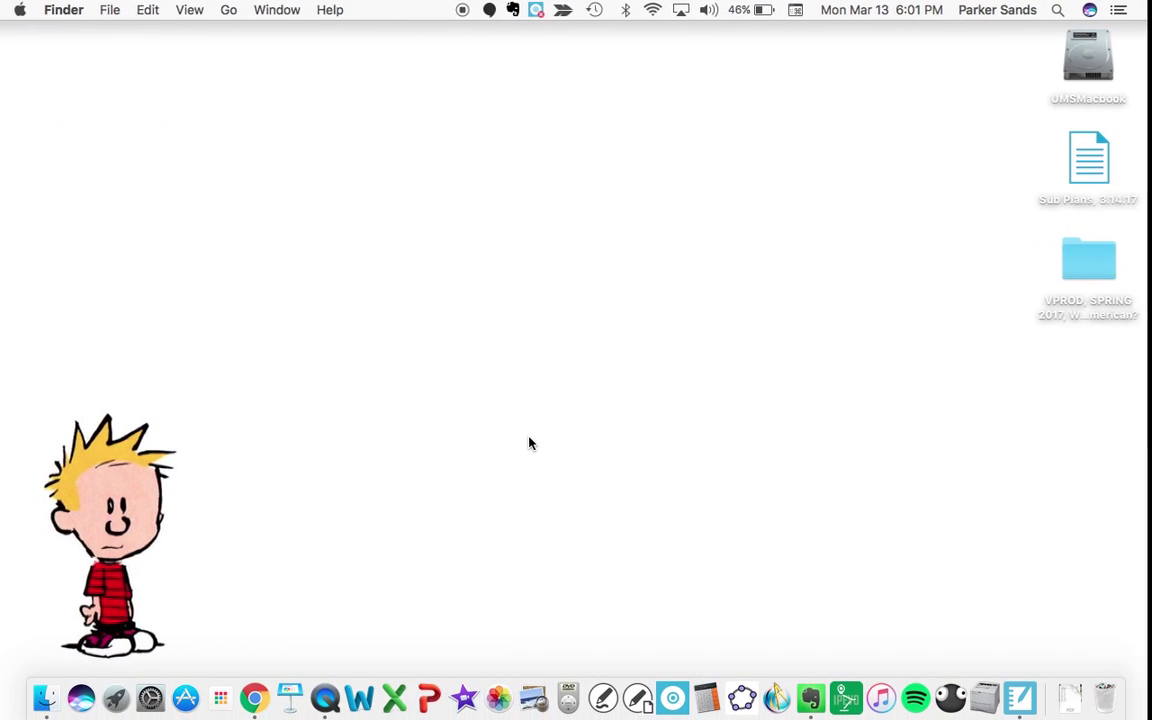